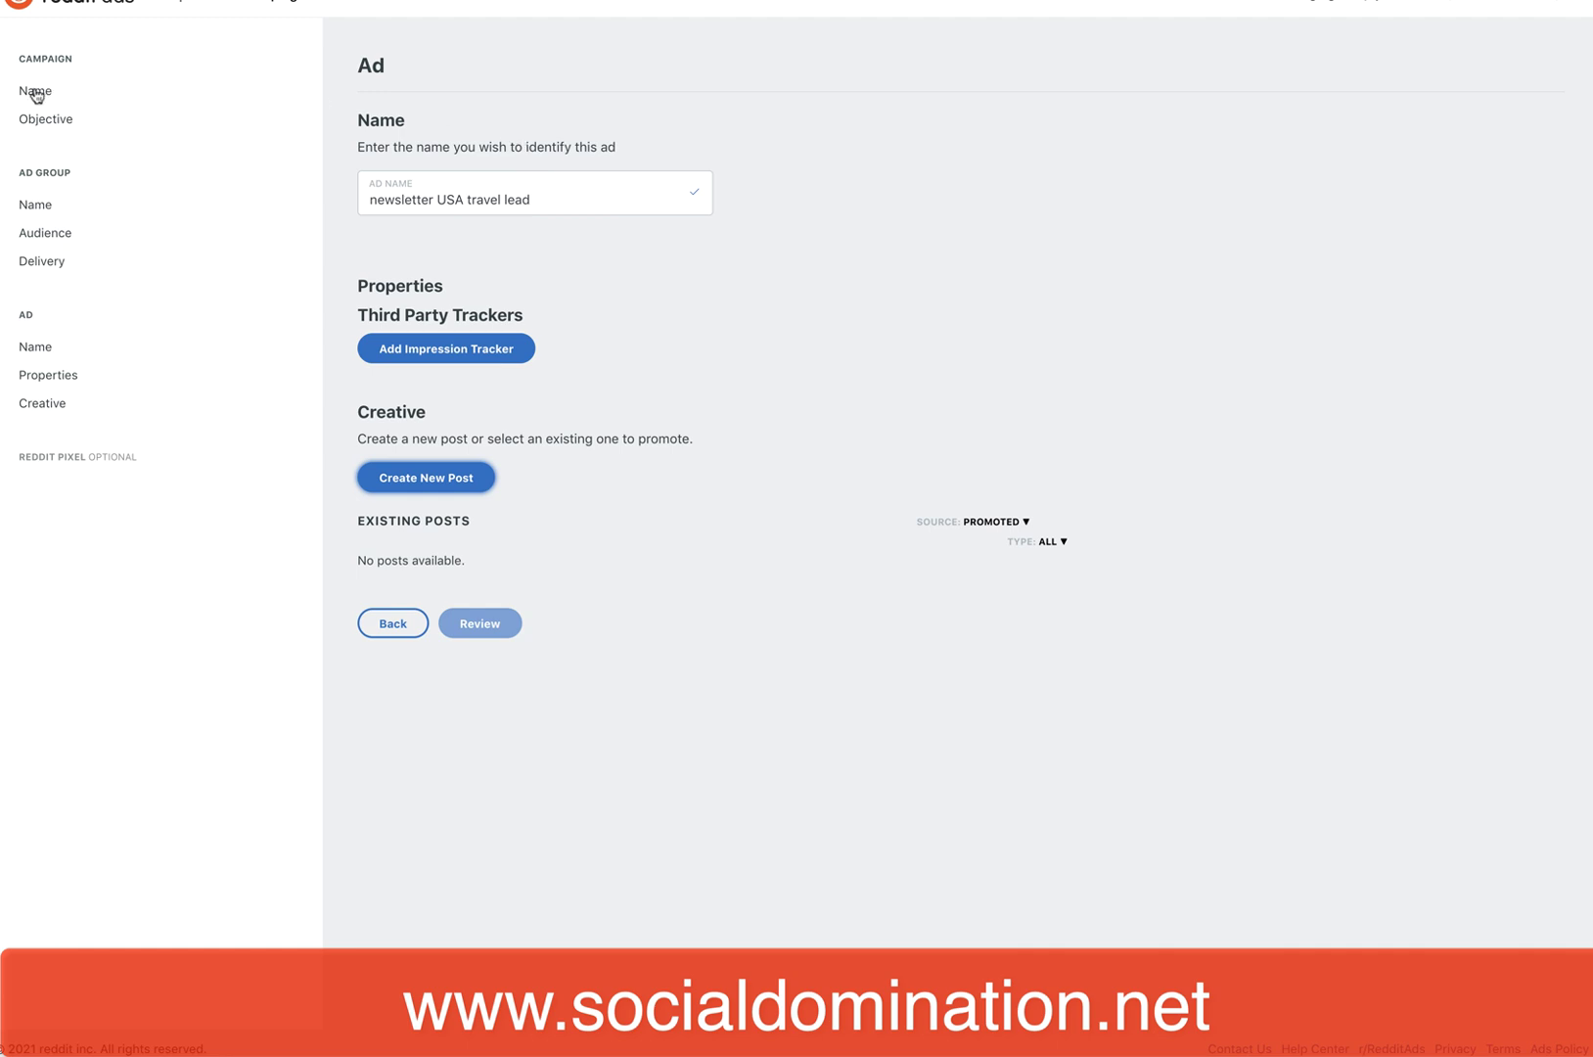
Go back to the Campaign step of the 'SC T Newletter' draft with its Conversions objective.
left_click(35, 92)
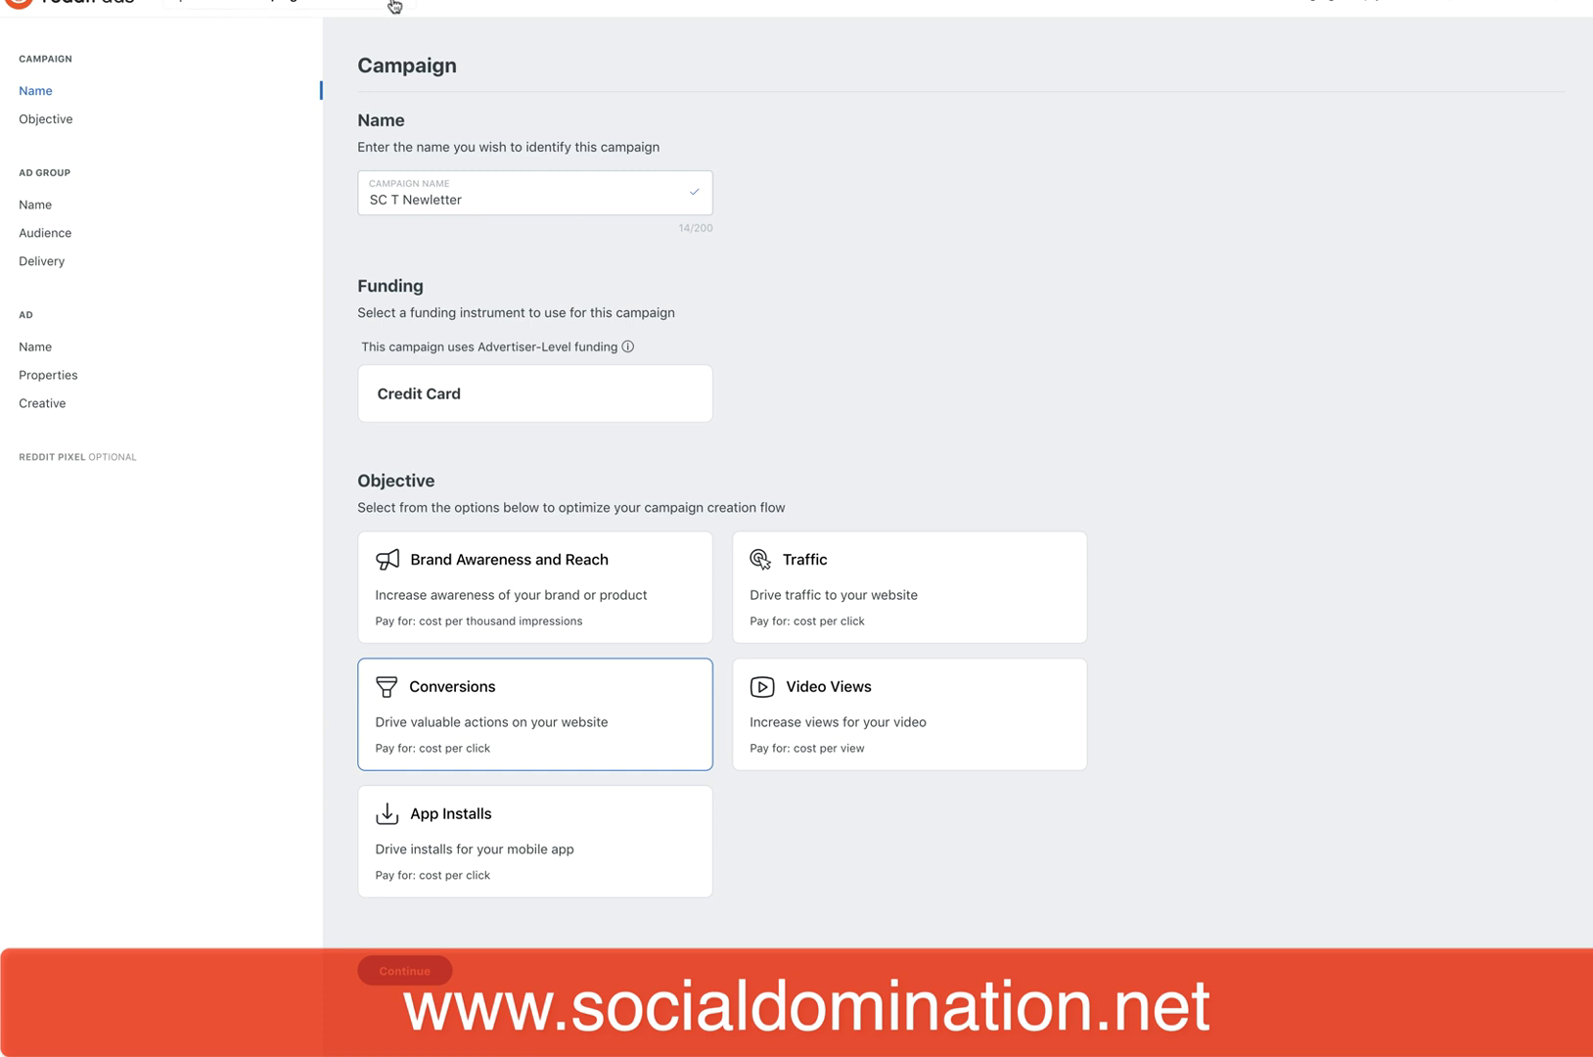
Leave the draft for the Dashboard, then start a new campaign via Create Campaign.
left_click(401, 7)
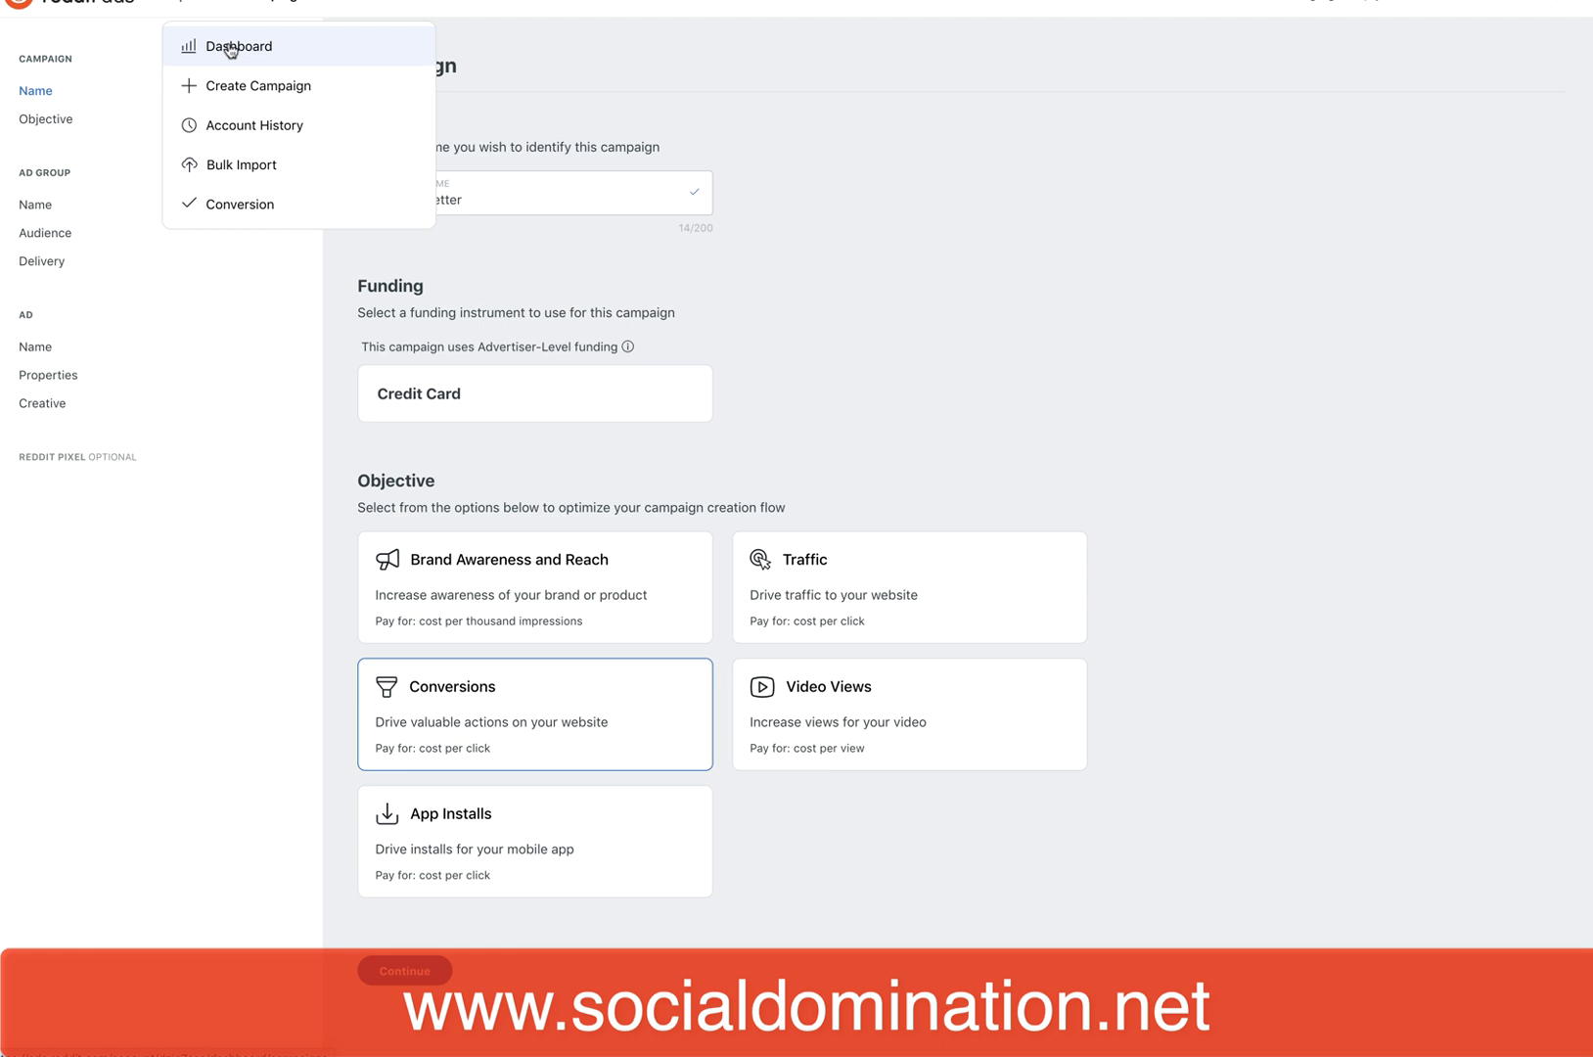
left_click(296, 48)
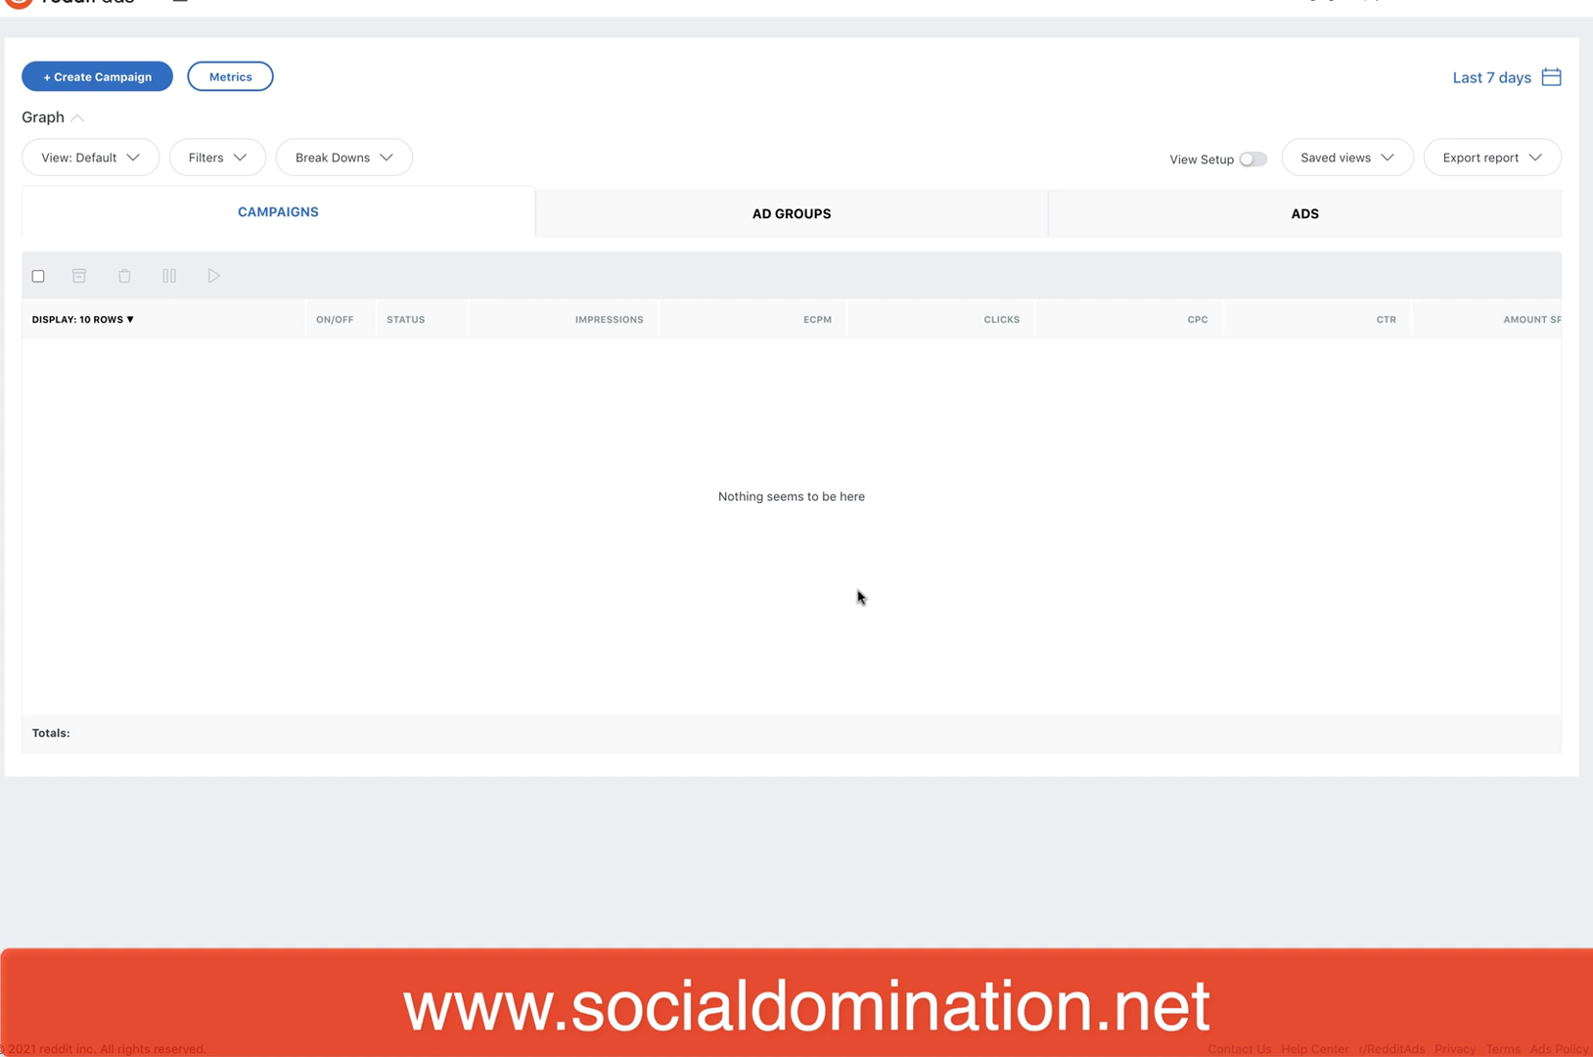
left_click(398, 4)
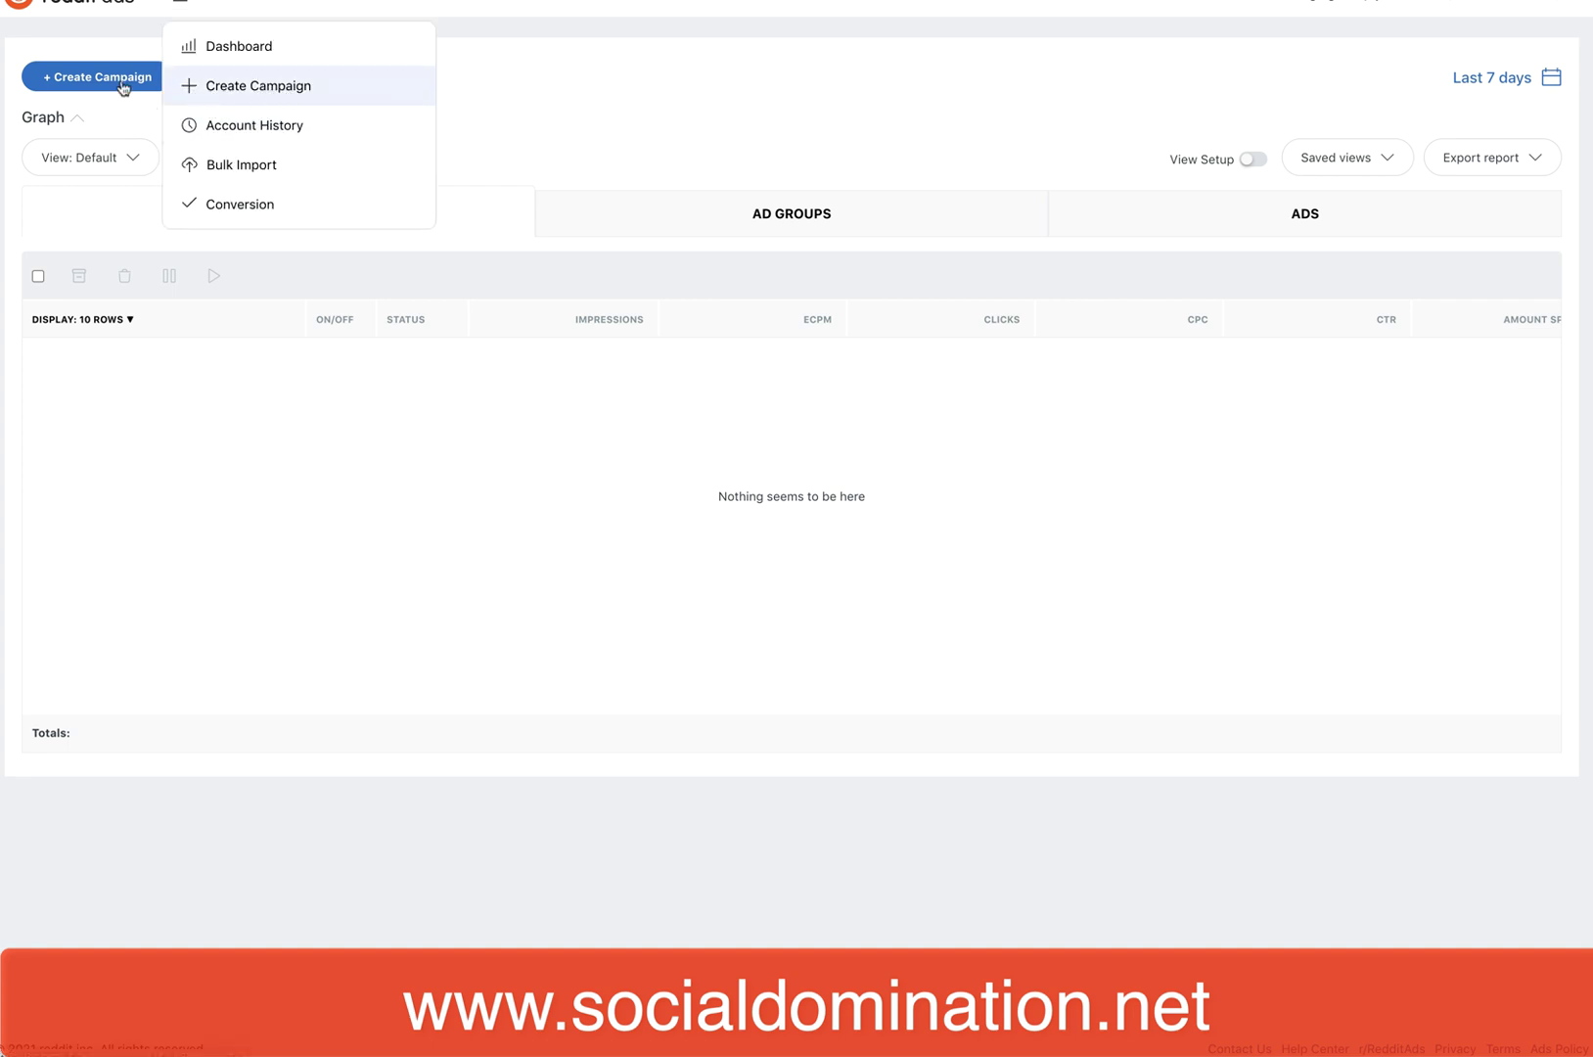
left_click(266, 88)
Name the campaign 'SCT Newsletters', choose the Conversions objective, and continue to the ad group.
left_click(438, 194)
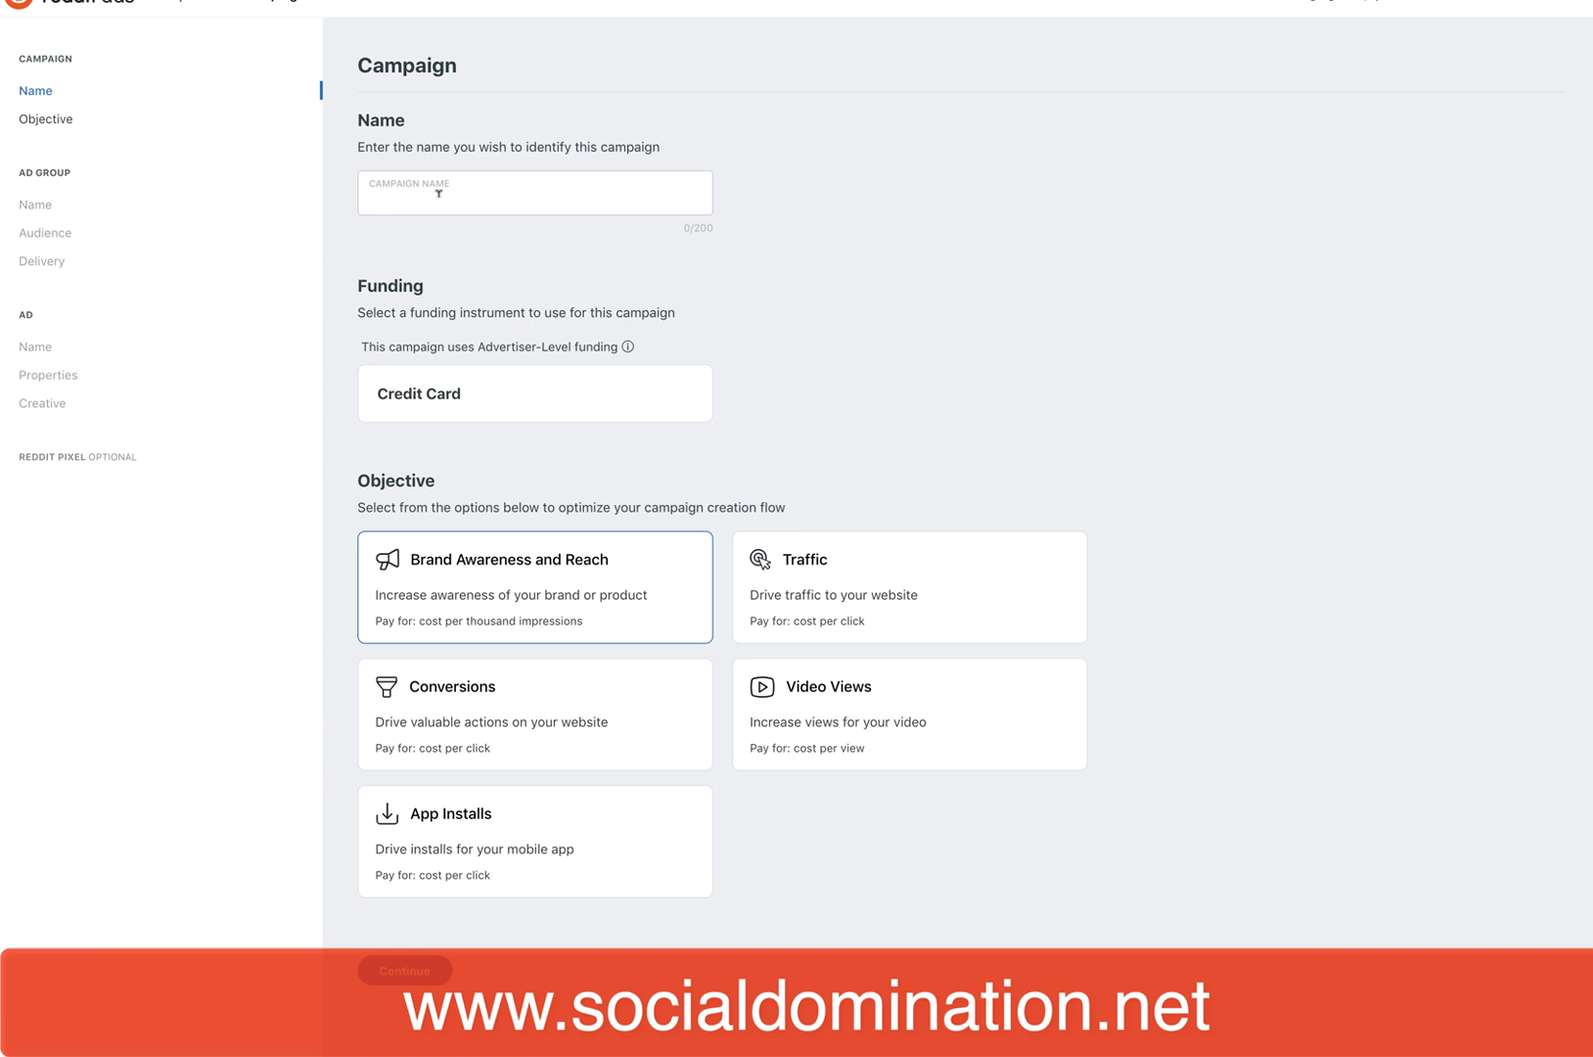
left_click(444, 193)
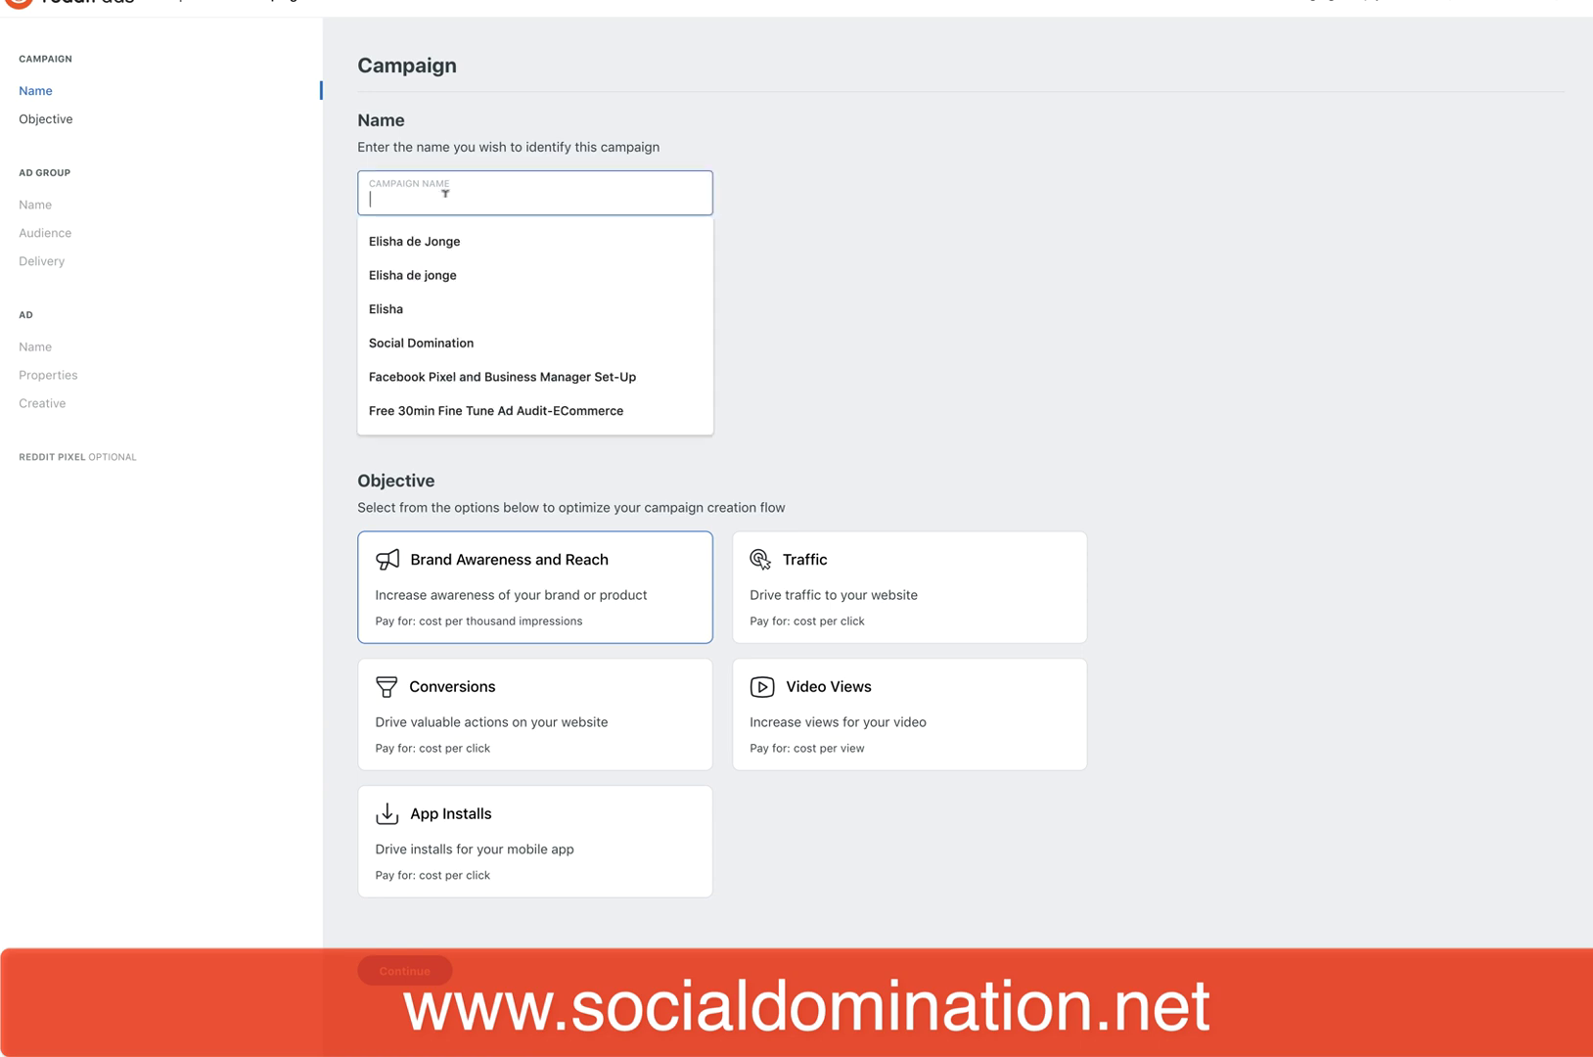
type("SCT New")
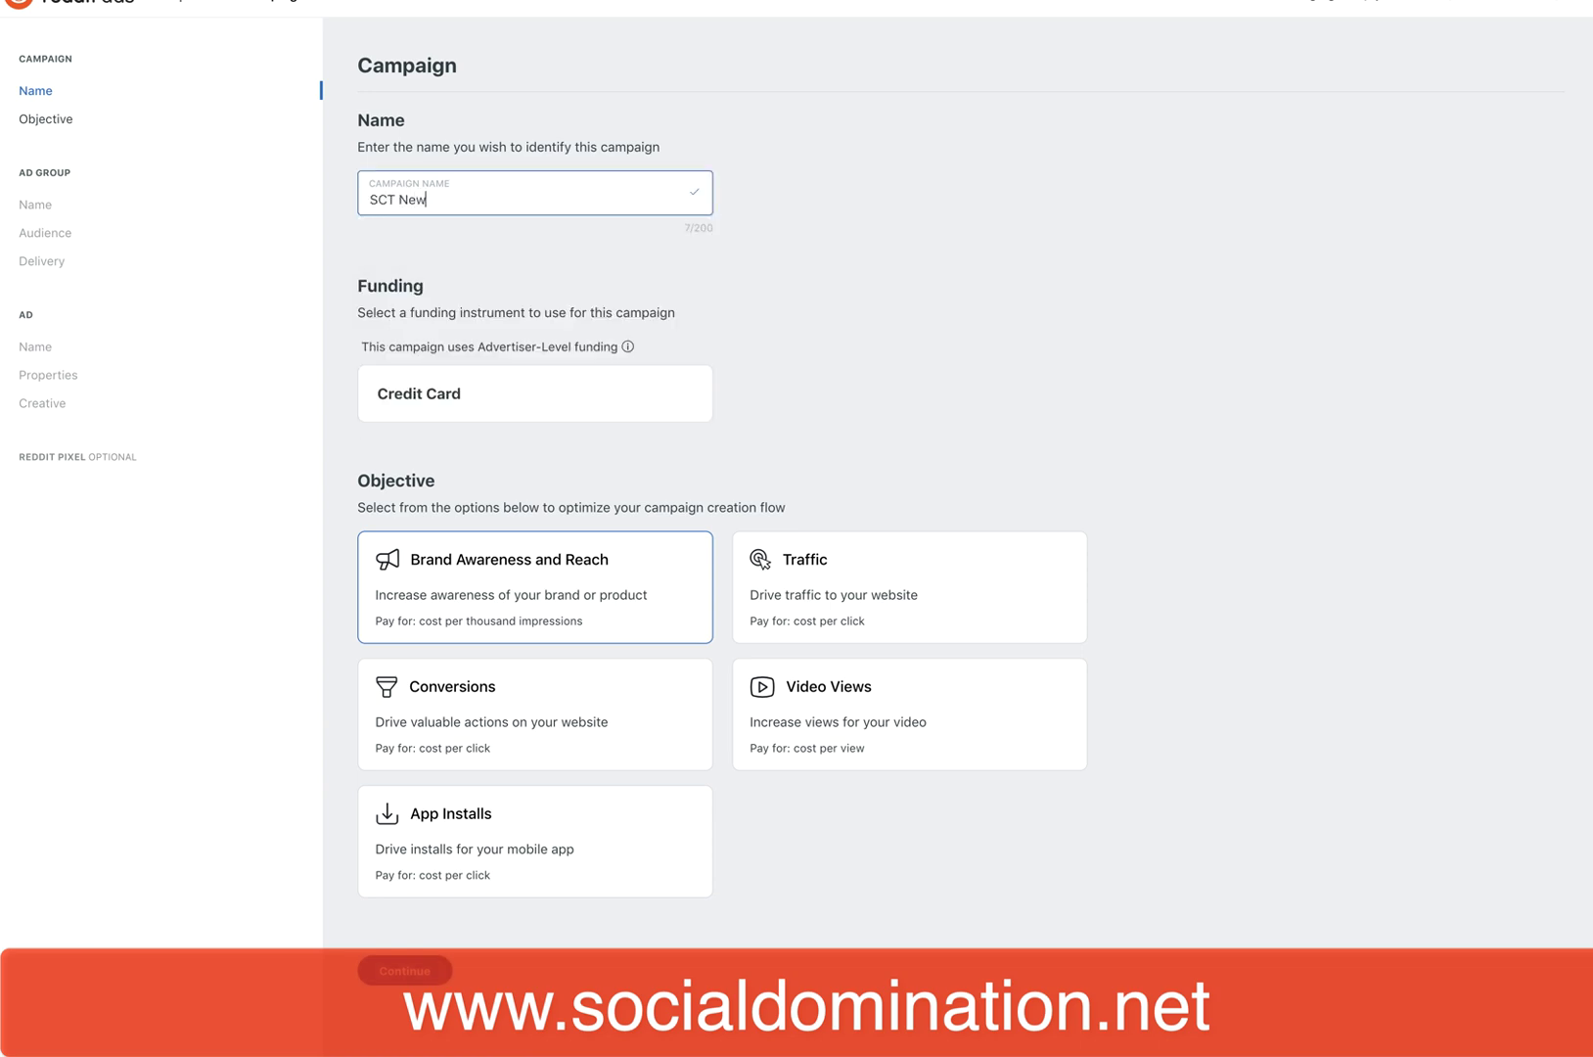
type("sletters")
left_click(469, 714)
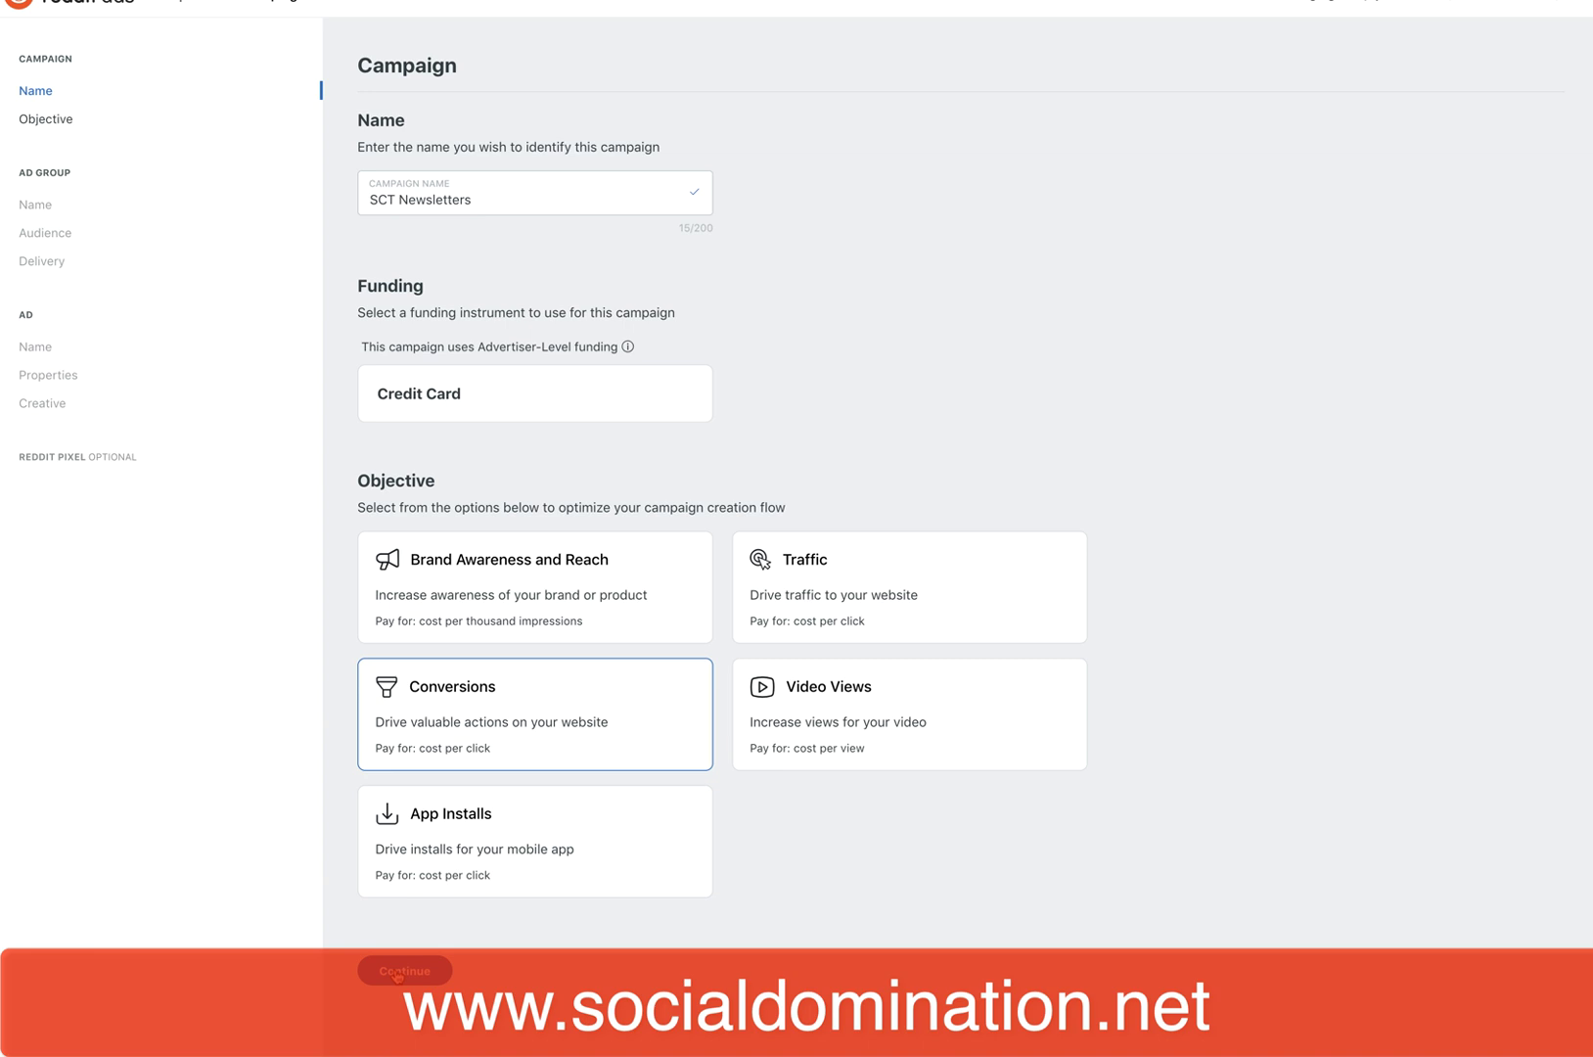
left_click(398, 974)
Name the ad group 'SCT Lead Newsletter' and keep Reddit Audience as its audience type.
left_click(438, 198)
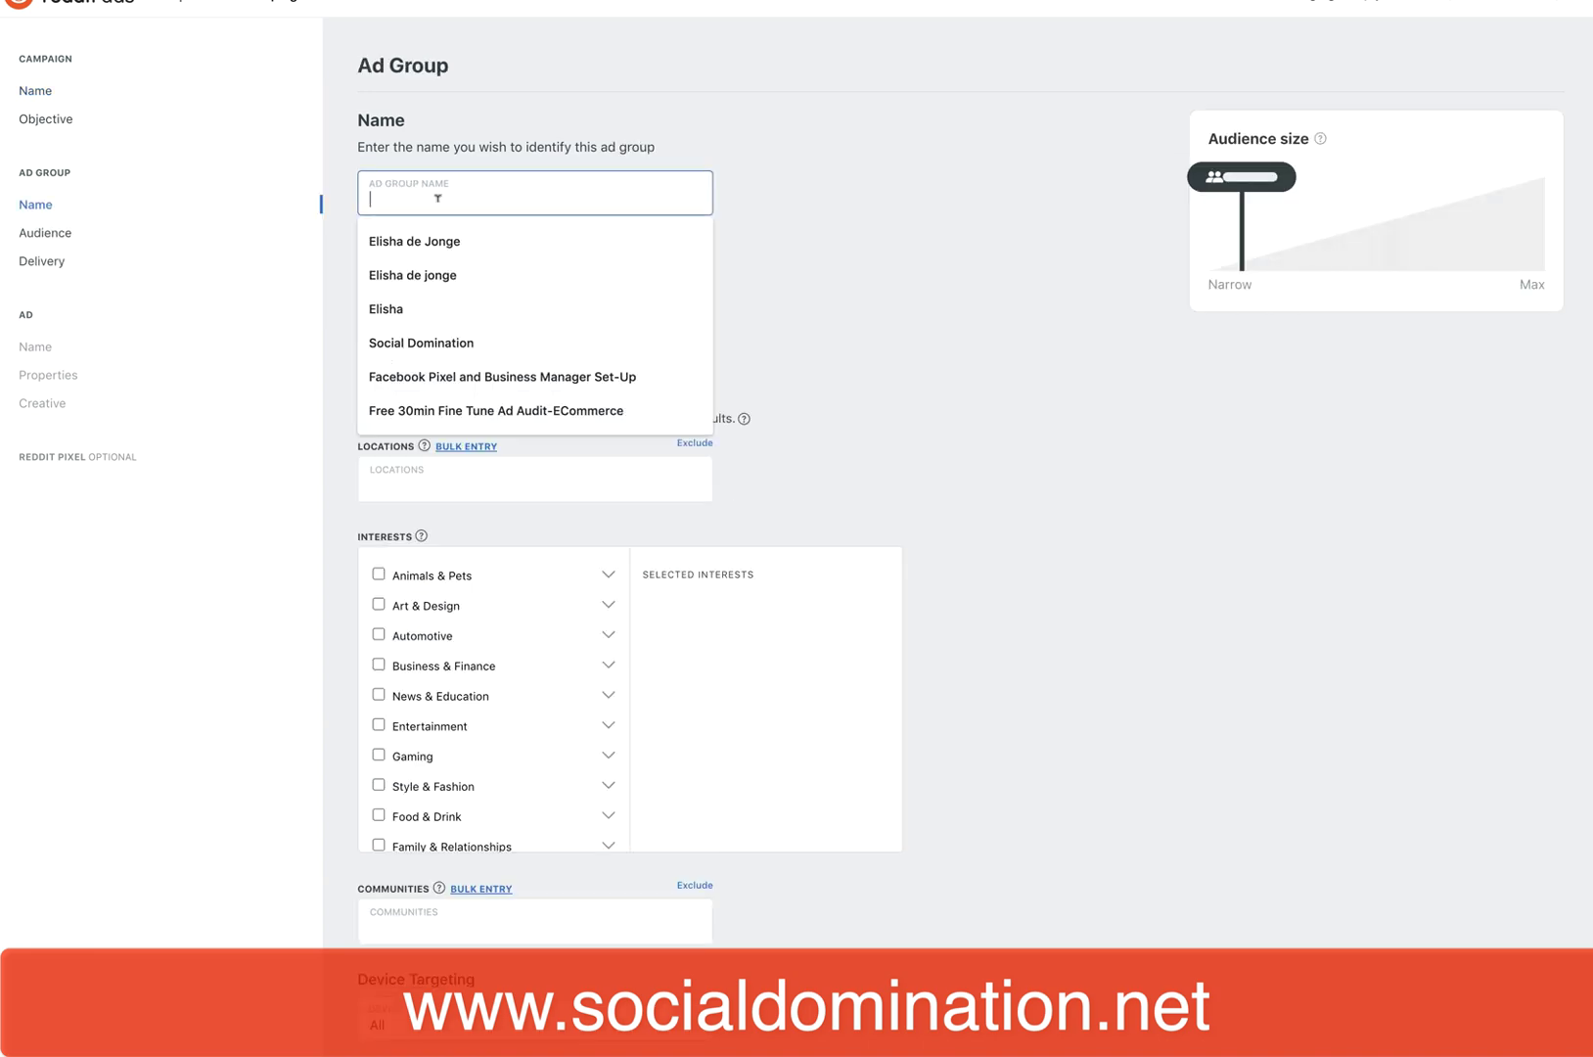
type("CC")
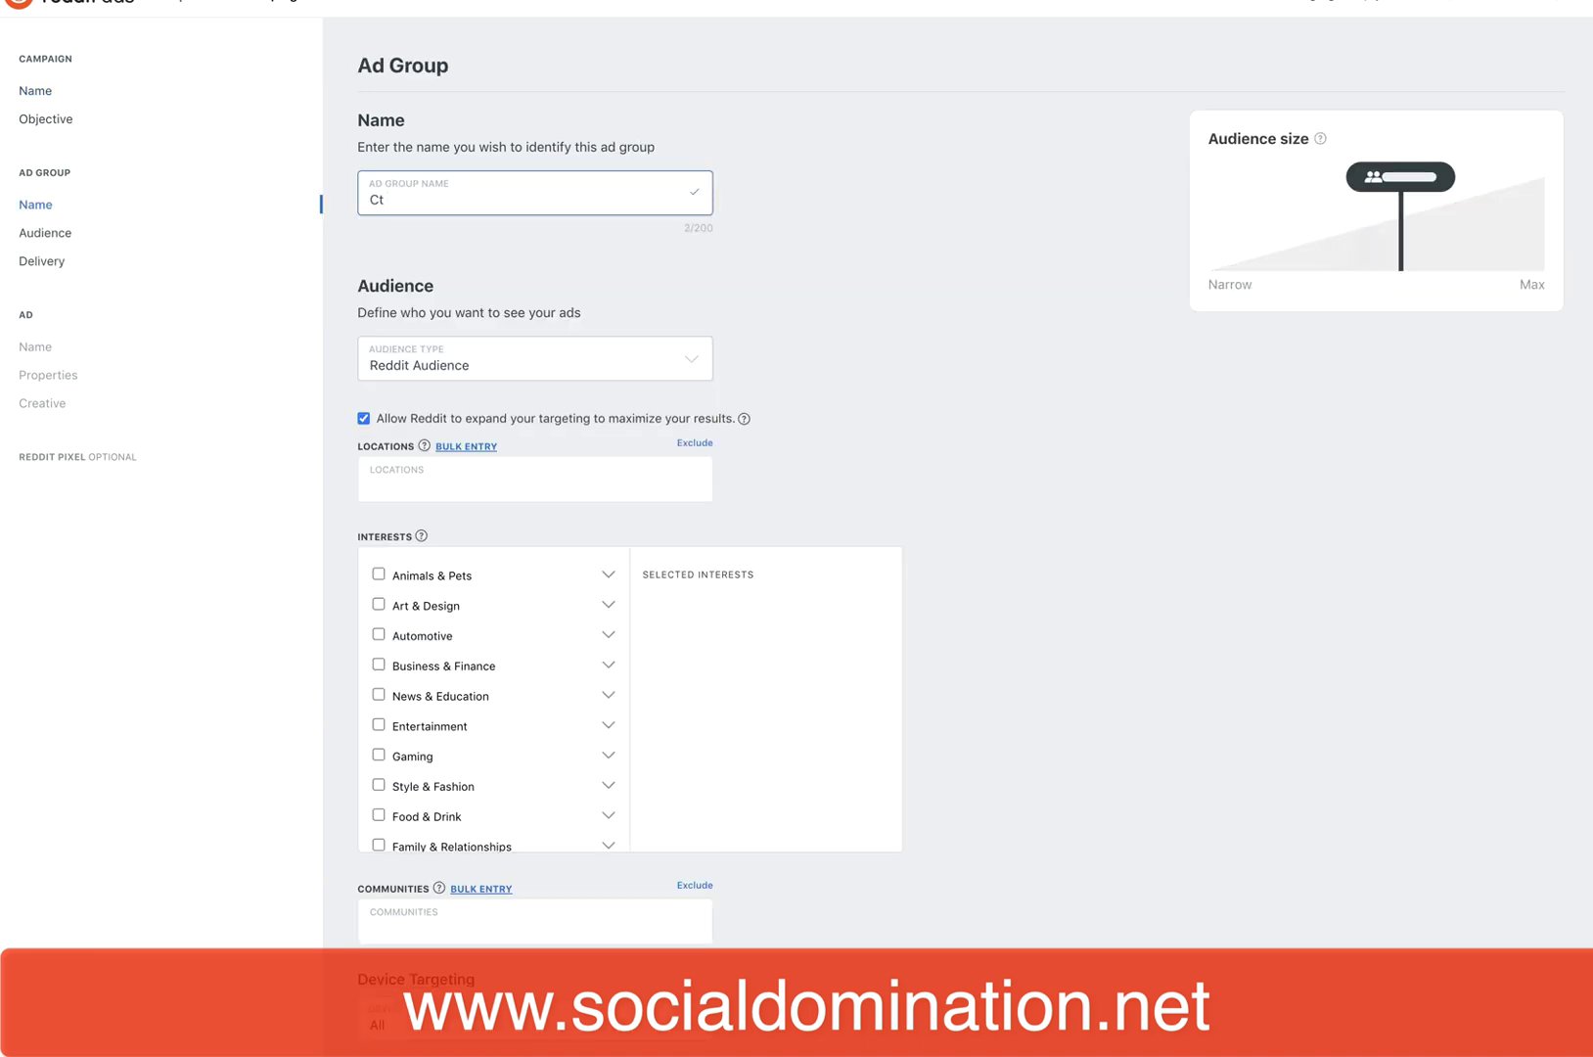
key("BackSpace")
key("BackSpace")
type("SCT Lead ")
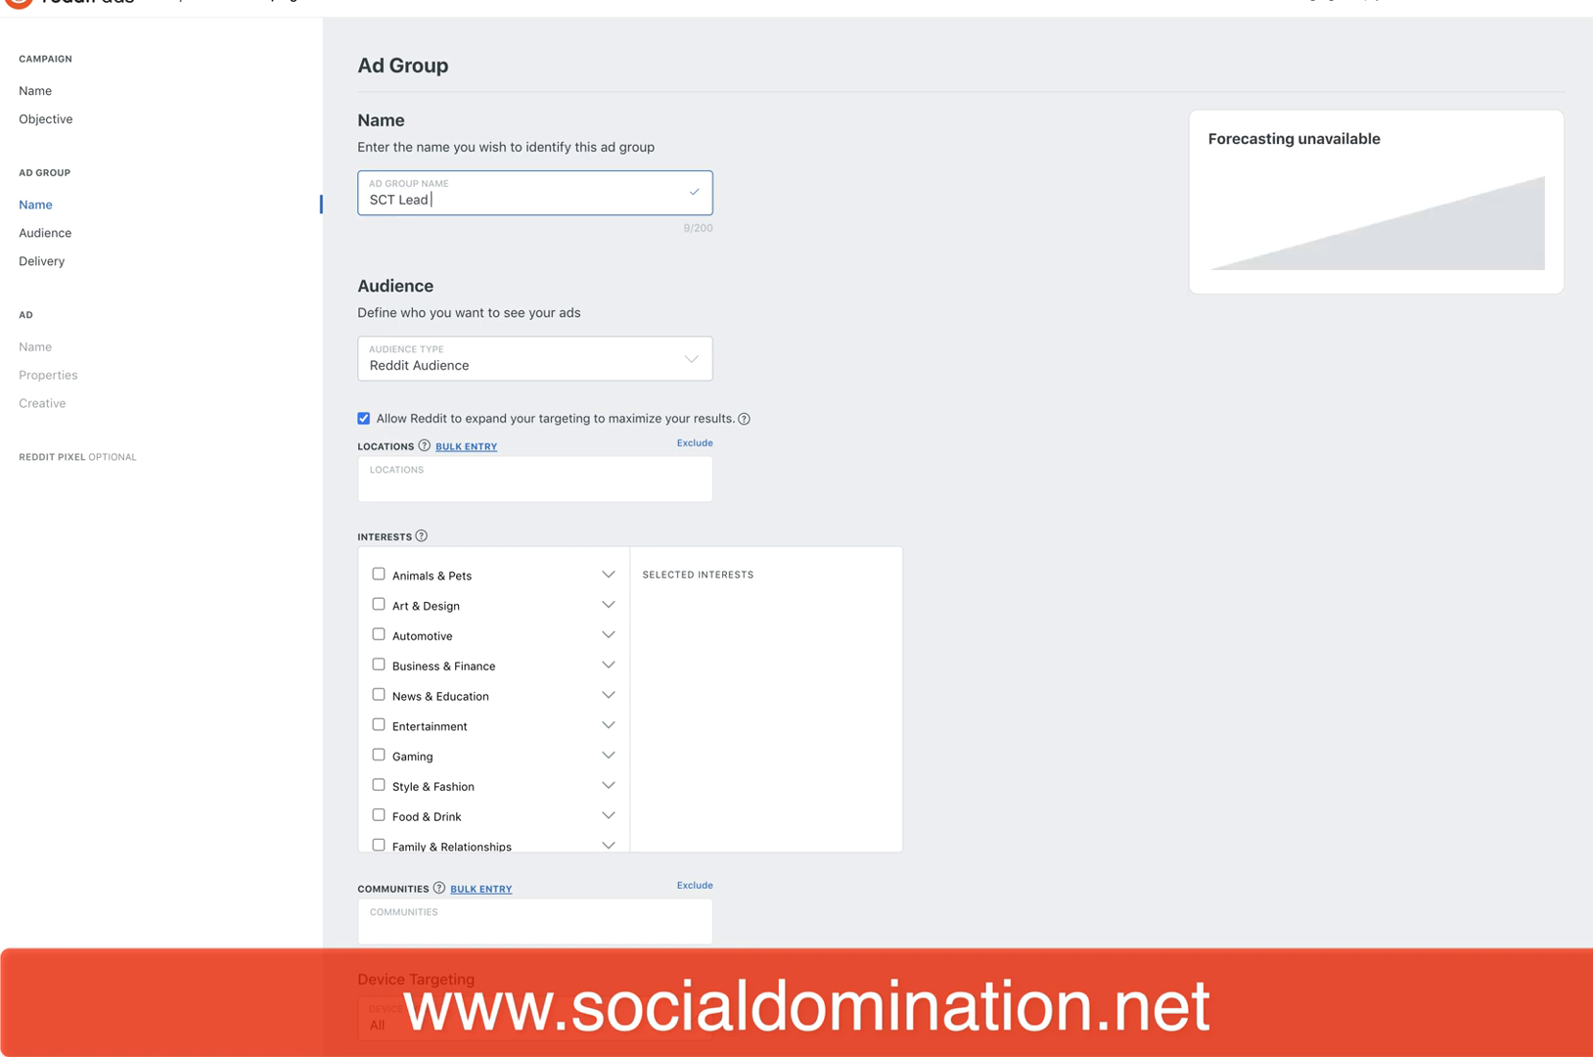
type("Newsletter")
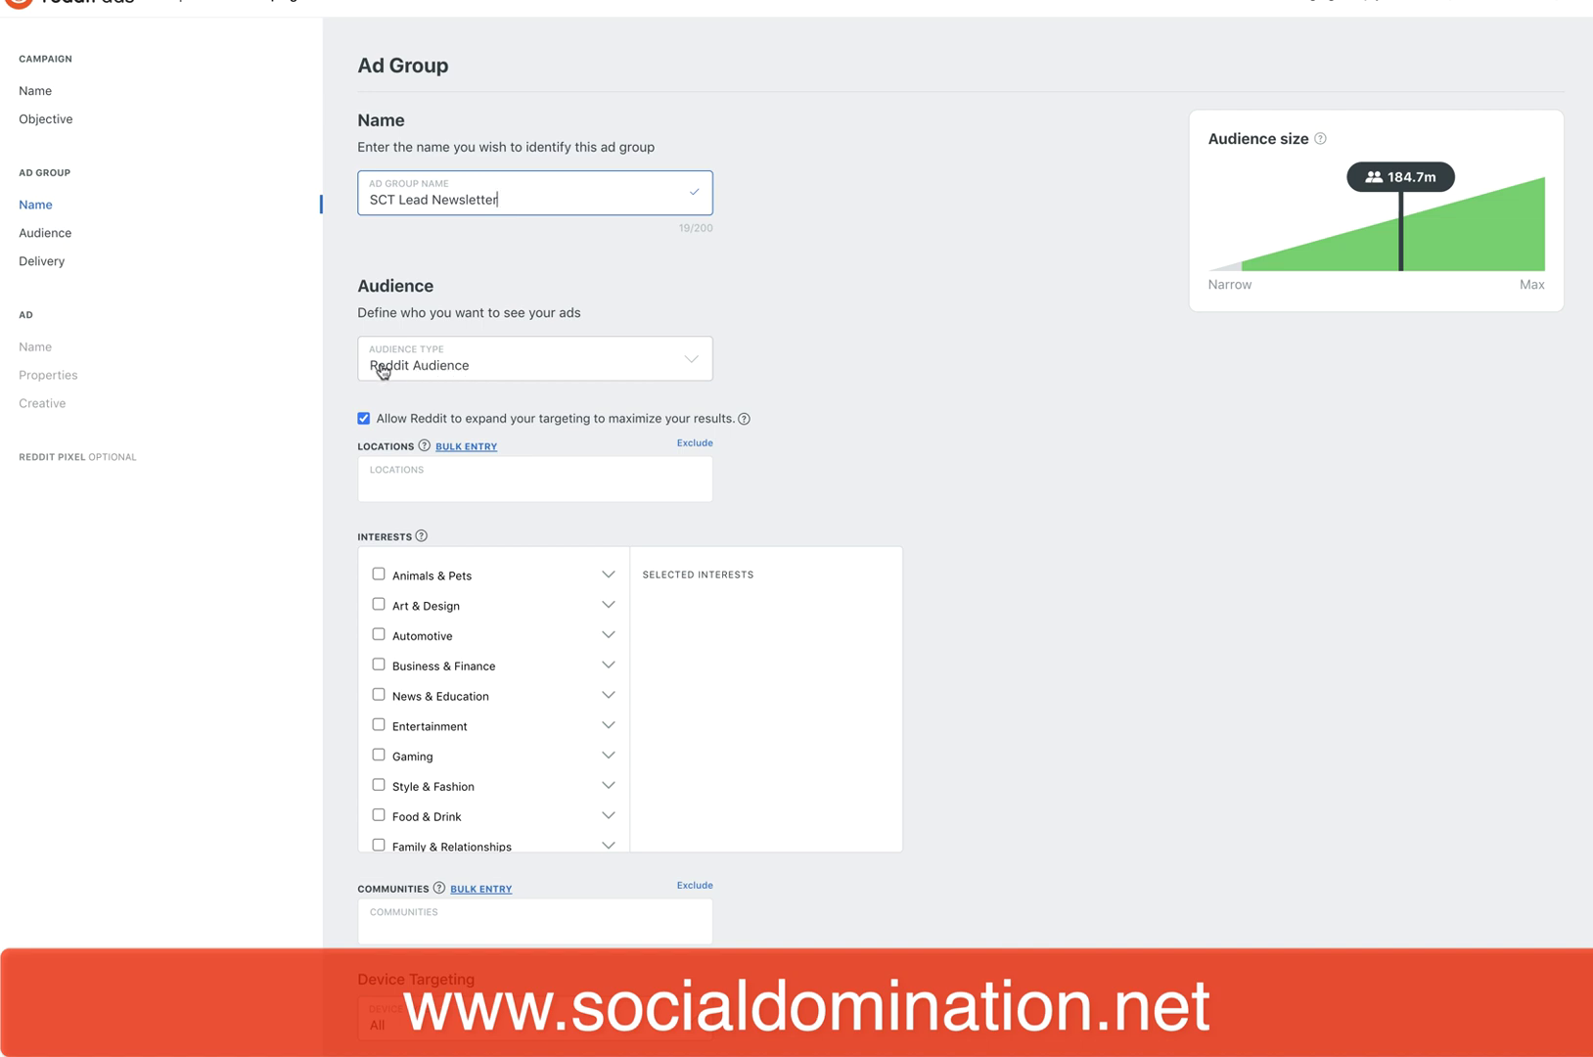
left_click(694, 364)
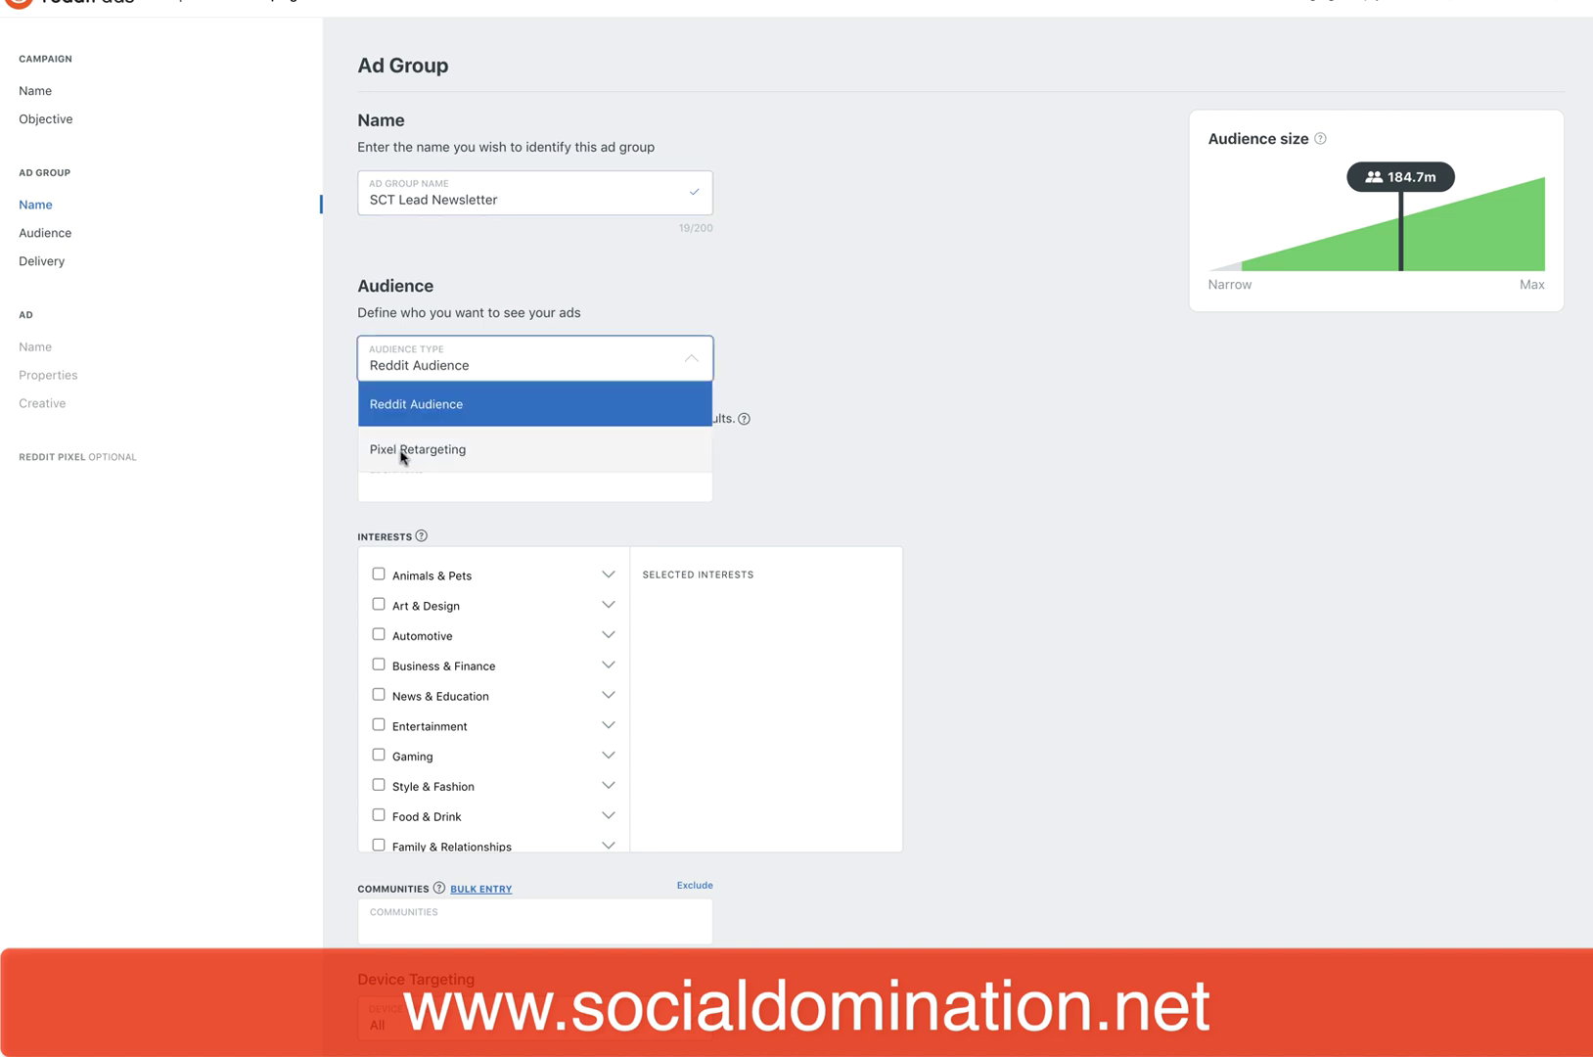
left_click(467, 403)
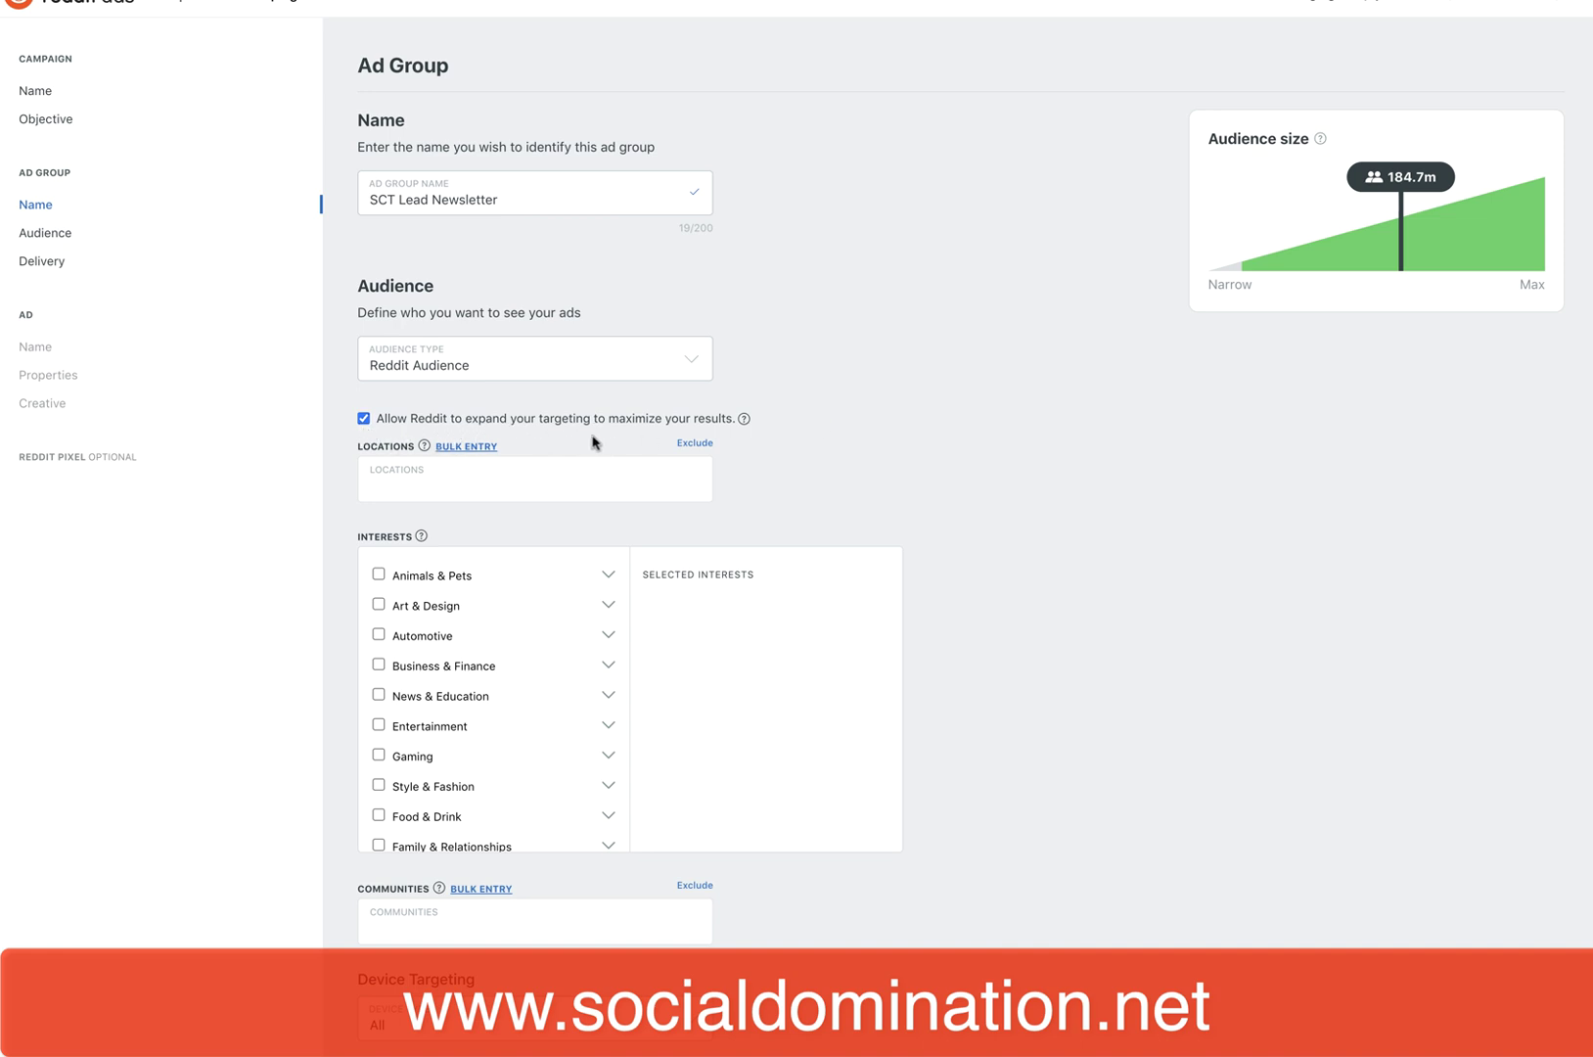
left_click(445, 475)
Set United States as the ad group's location, adding and then removing Canada.
left_click(447, 478)
type("Unit")
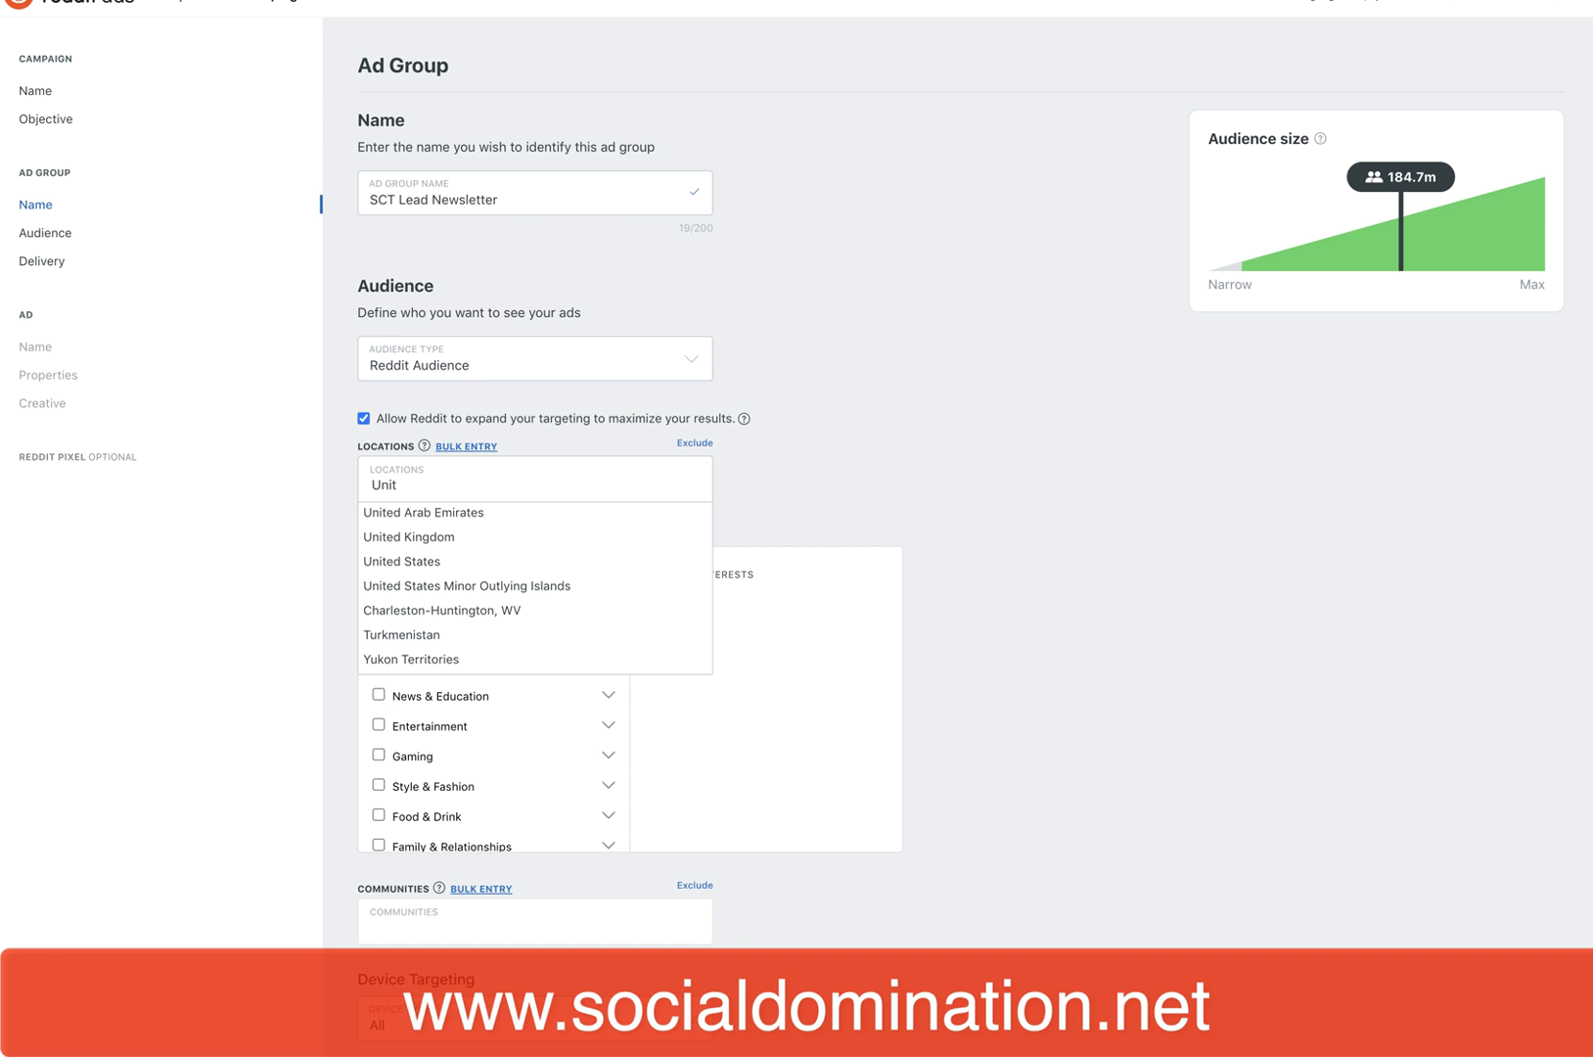
left_click(413, 564)
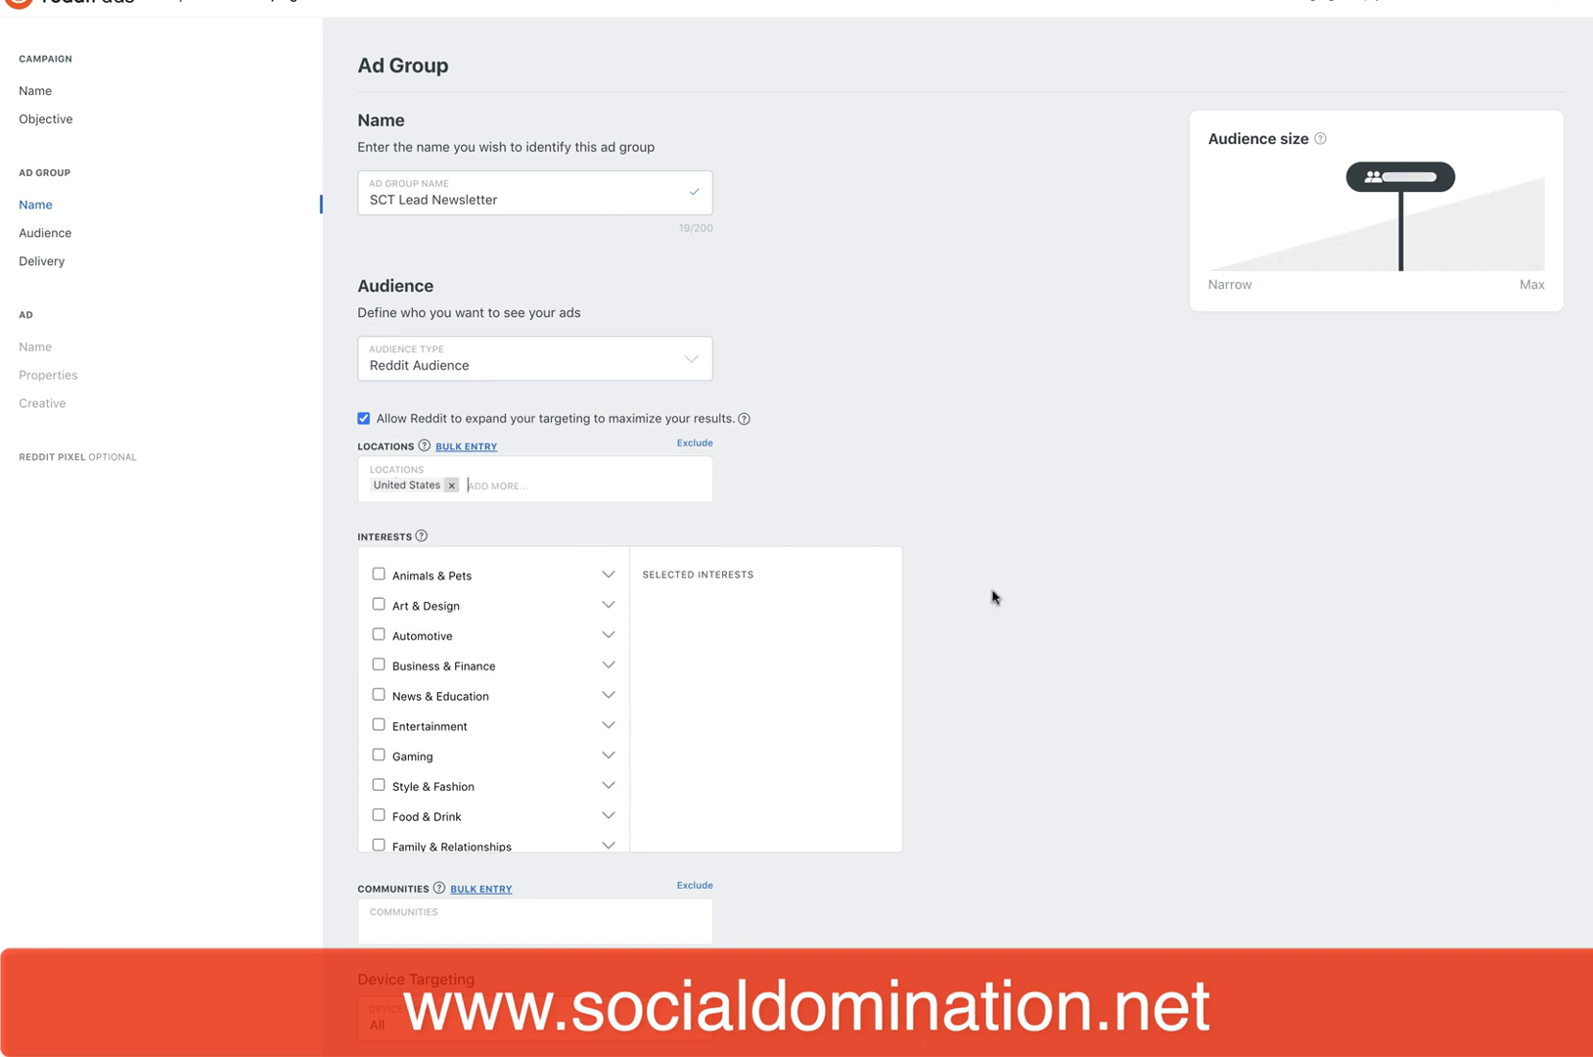
scroll(991, 596, "down", 2)
type("c")
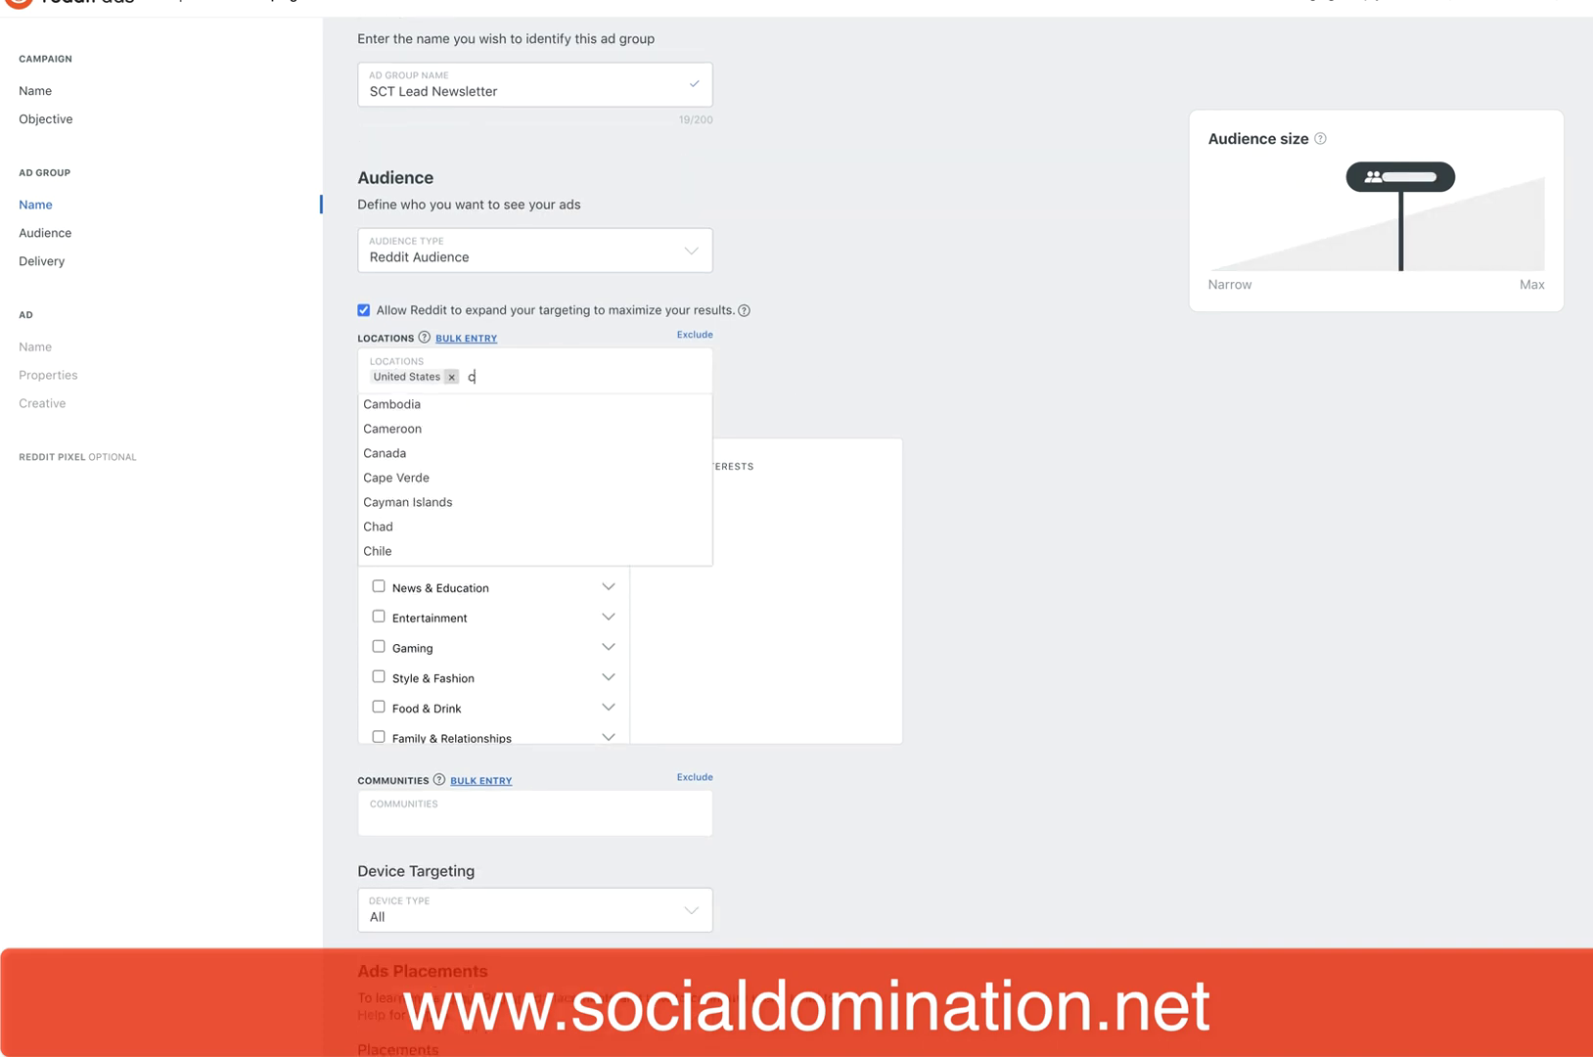
type("ana")
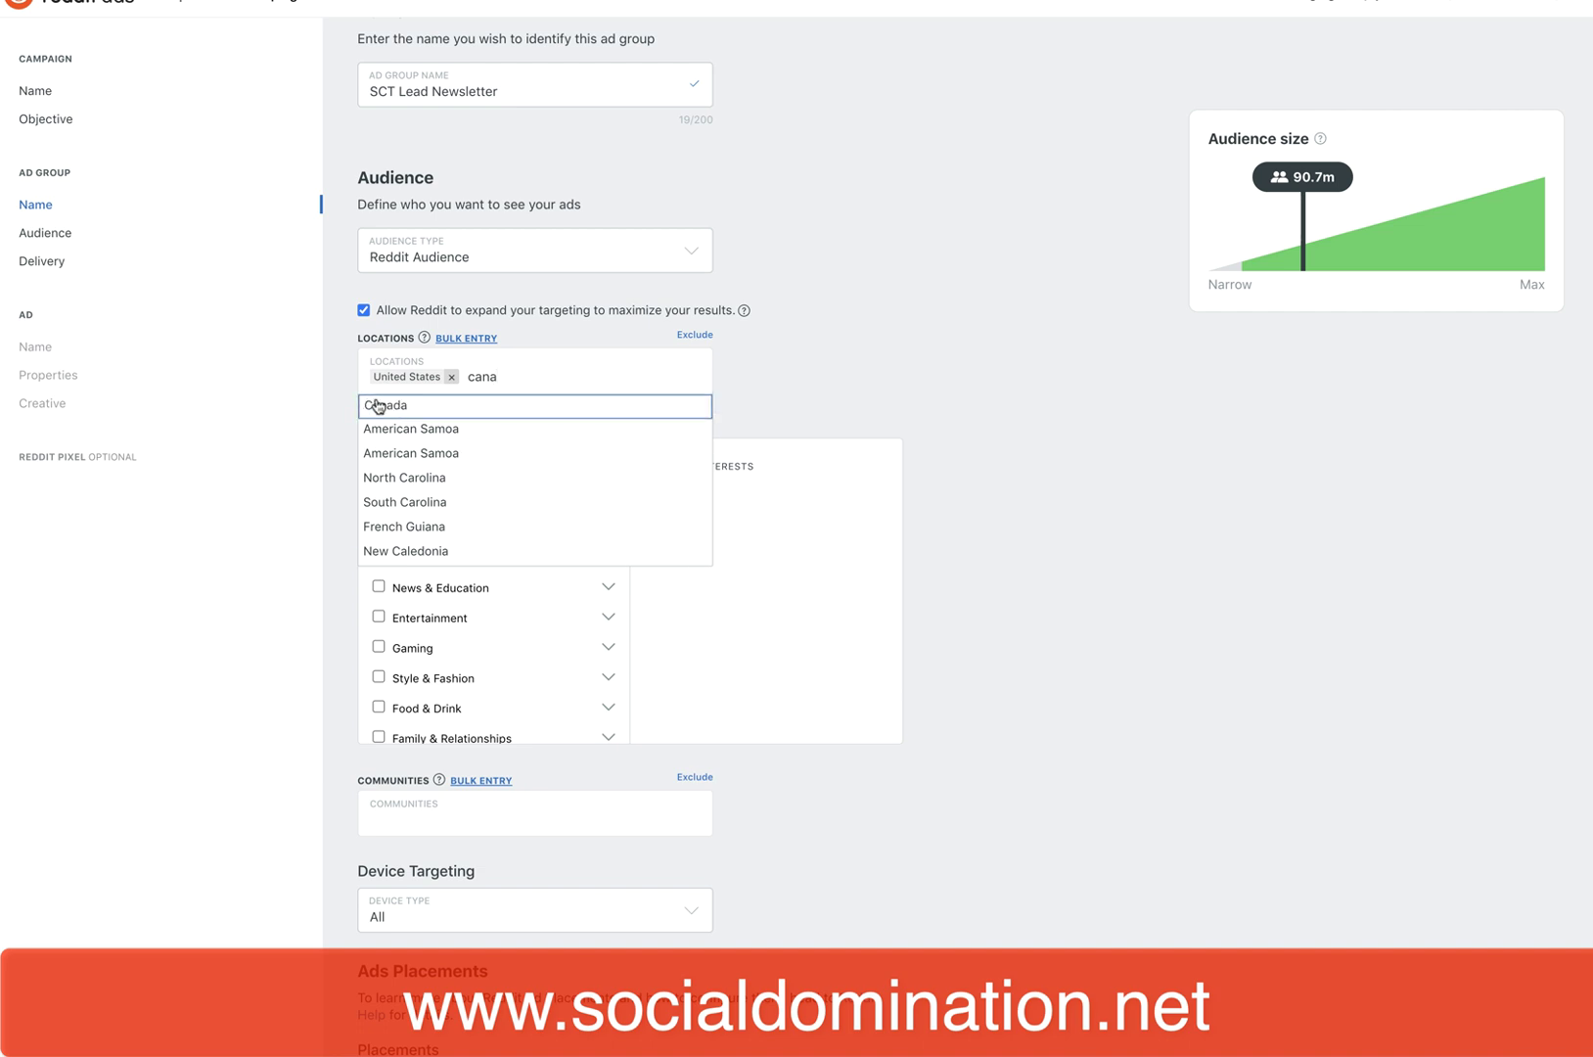
left_click(377, 406)
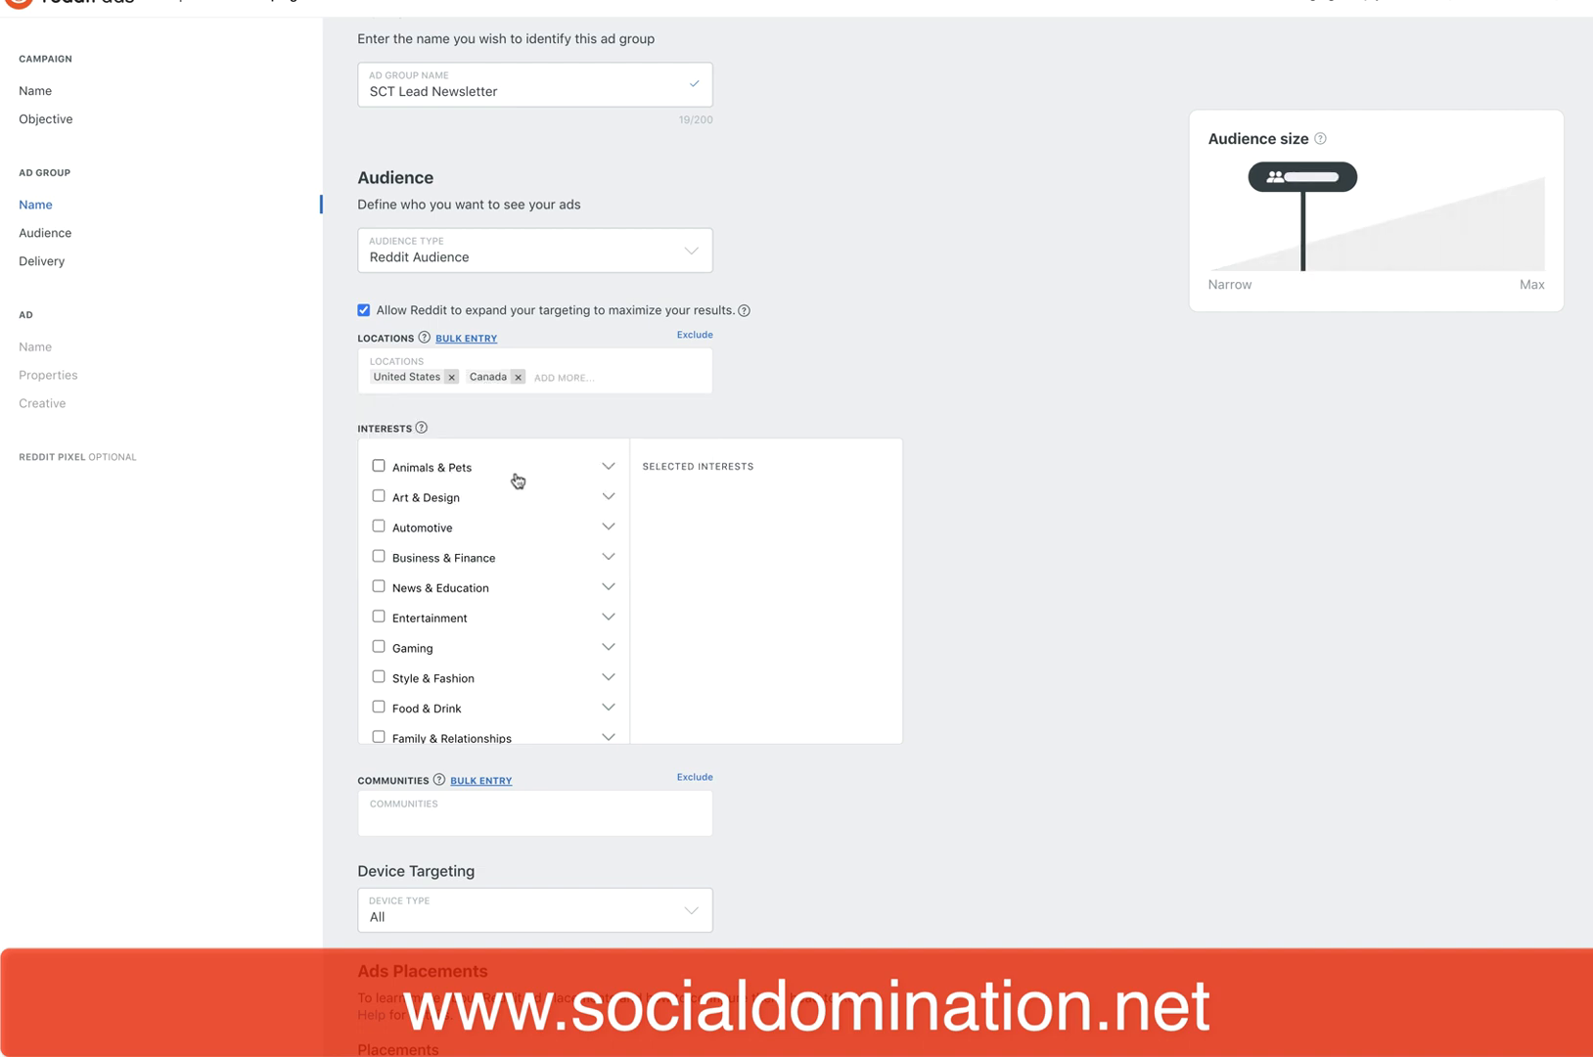
left_click(517, 377)
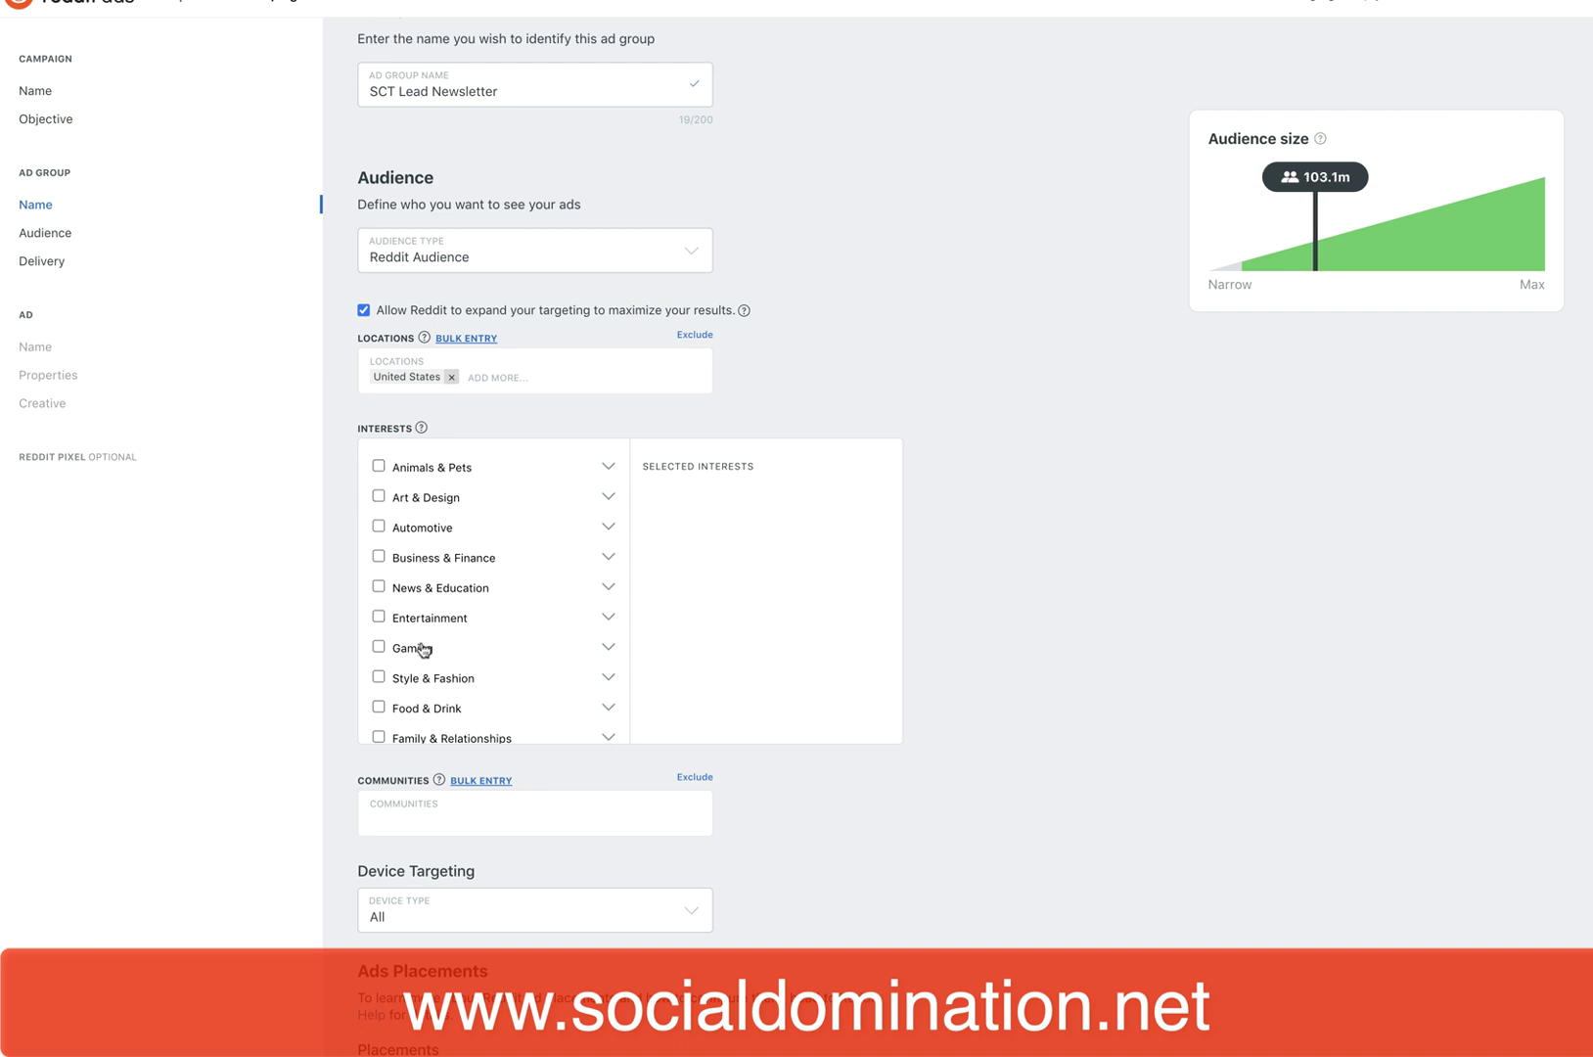
Add Travel to the ad group's interests, narrowing the audience to 4.8m–6m.
left_click(607, 466)
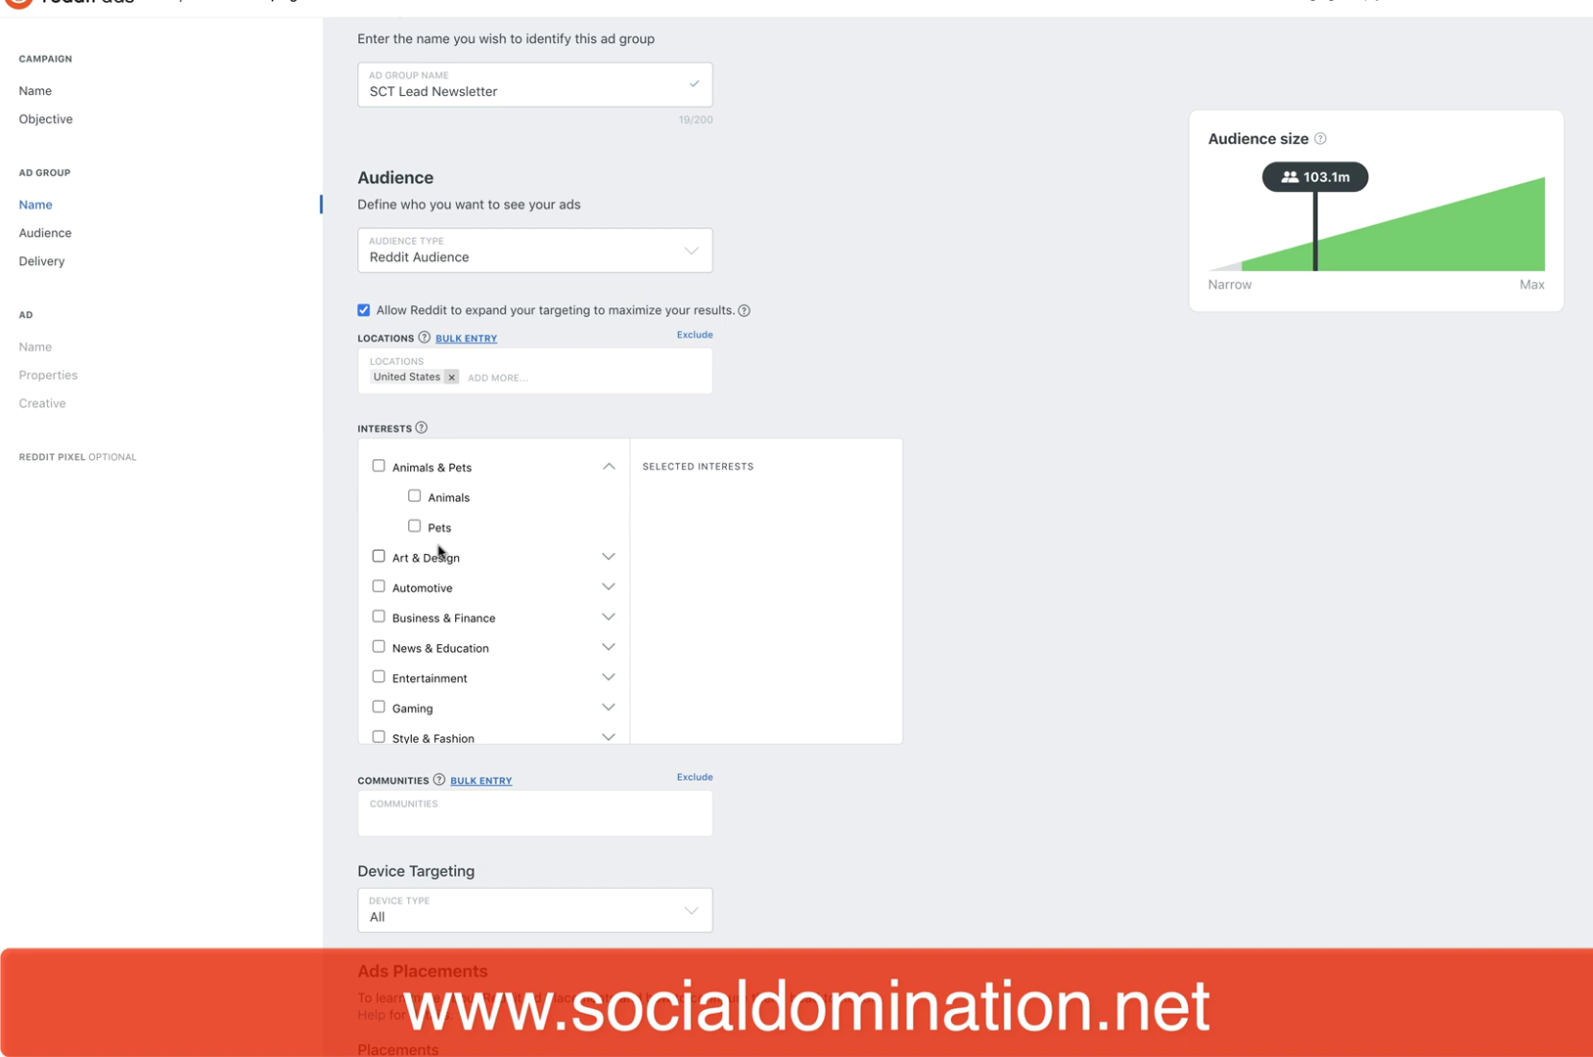
scroll(446, 587, "down", 5)
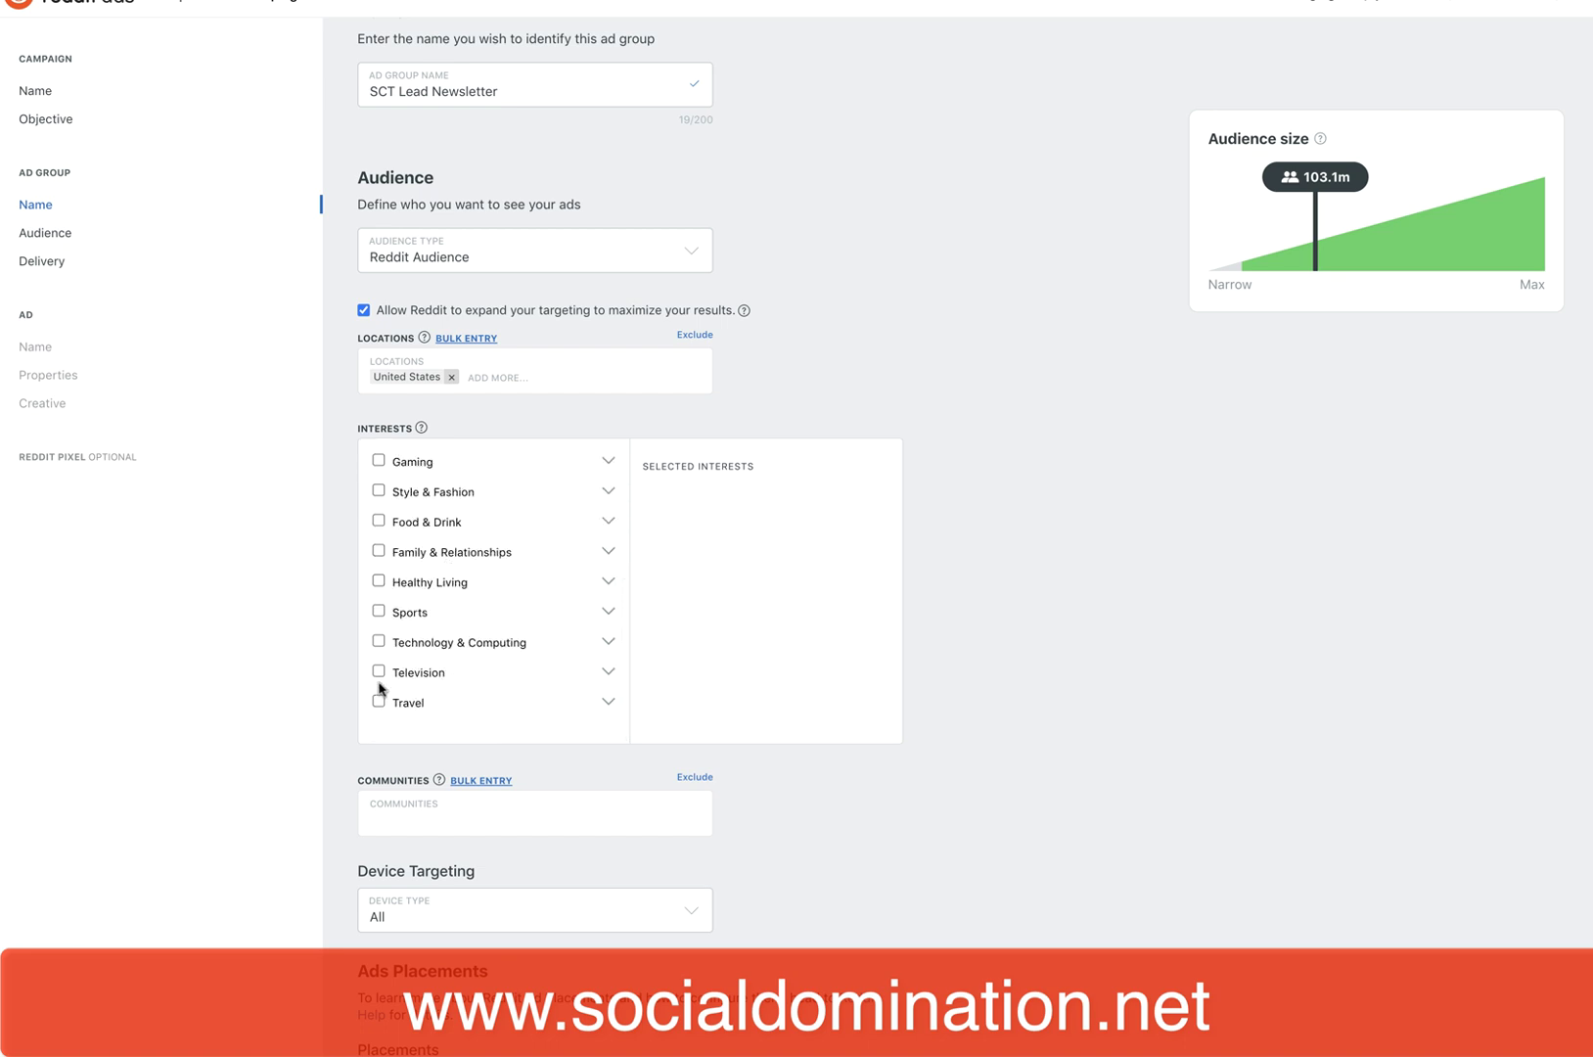
left_click(378, 701)
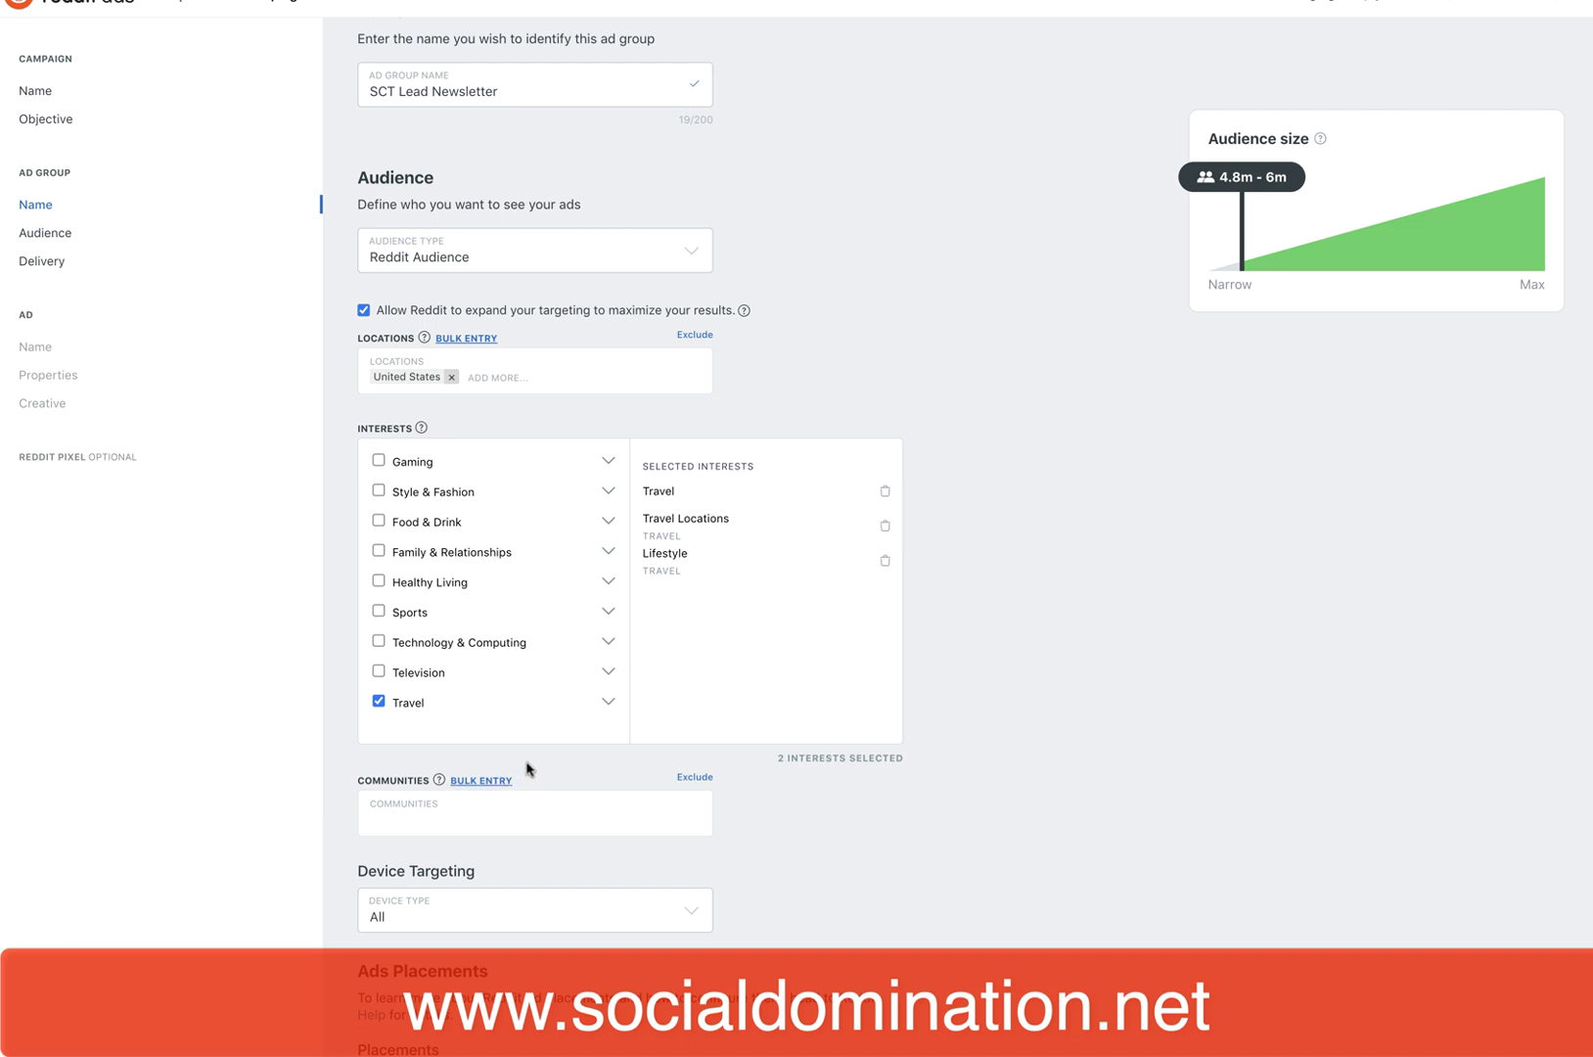
Target the r/travel community, then search 'cuba' to add r/cuba as well.
scroll(619, 745, "down", 2)
scroll(618, 746, "down", 2)
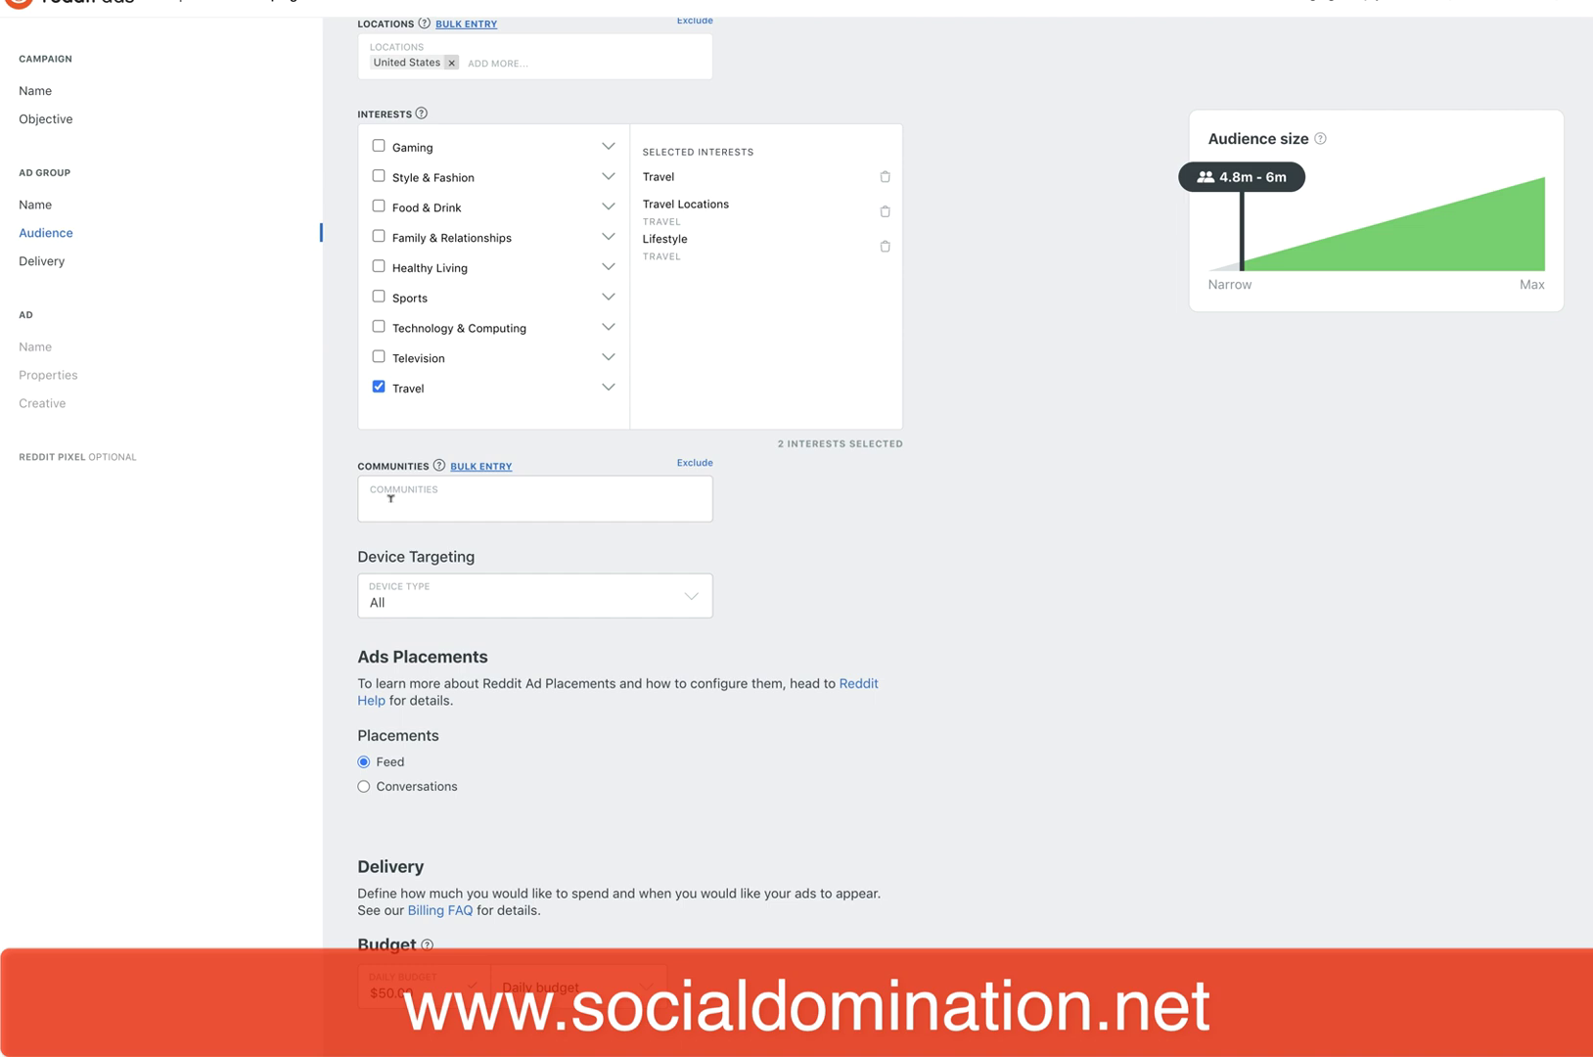
mouse_move(439, 467)
left_click(418, 503)
type("tr")
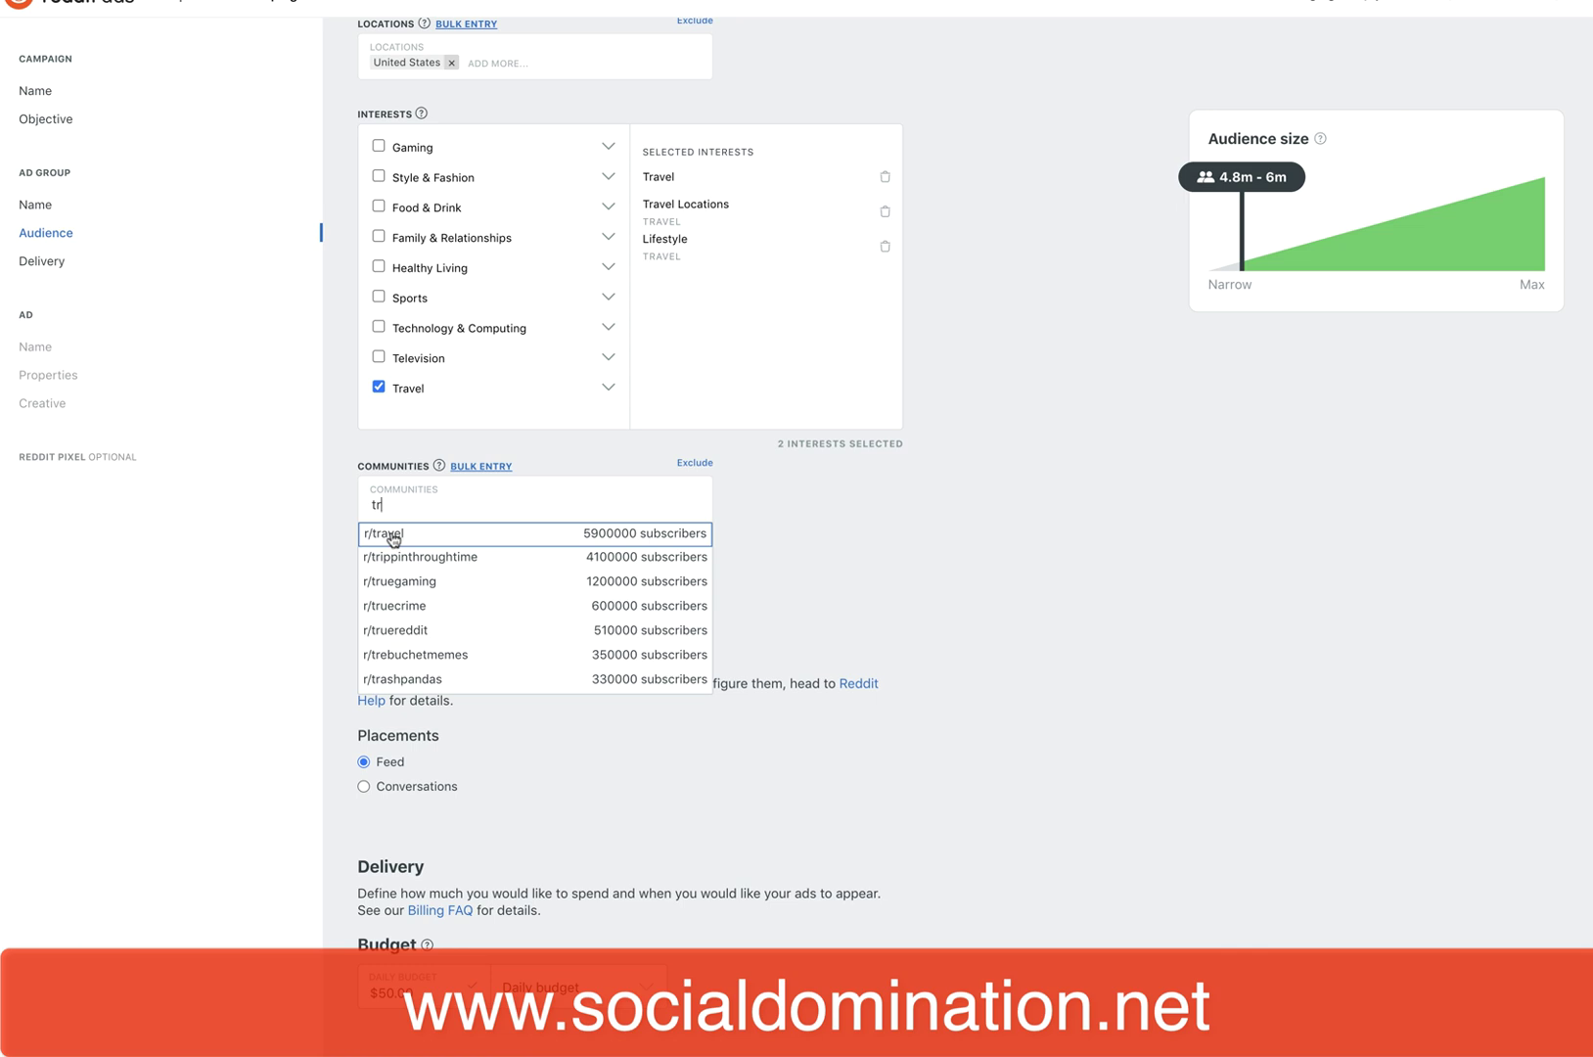
left_click(393, 536)
type("holid")
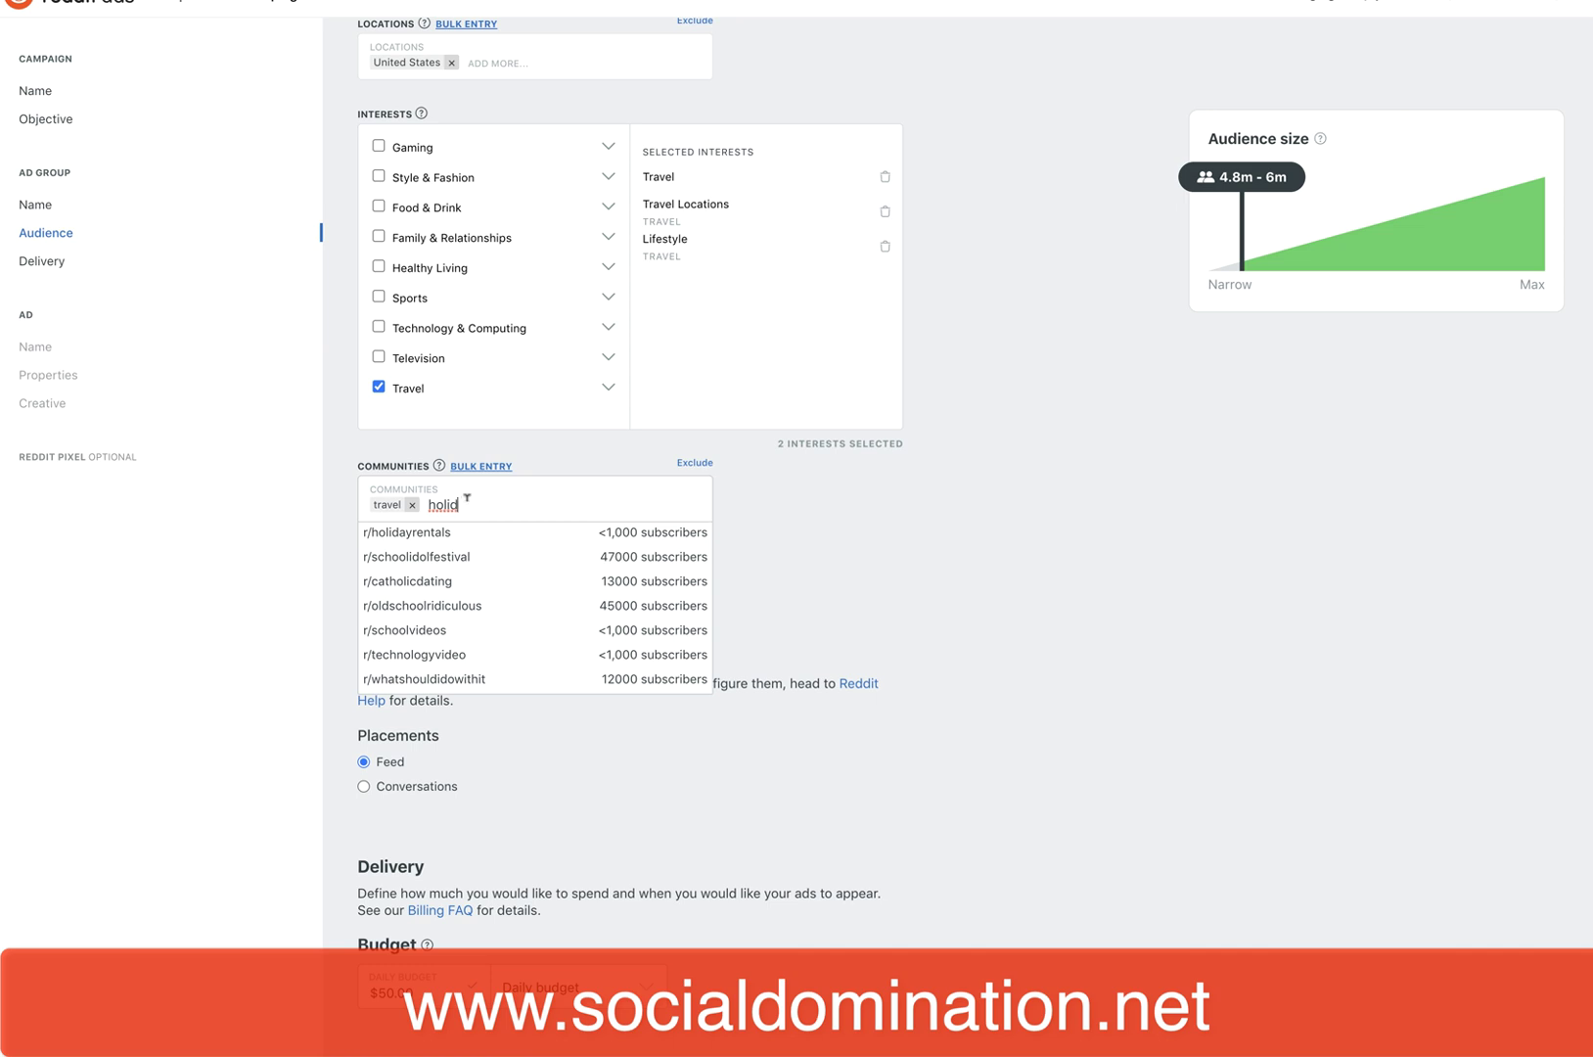
key("BackSpace")
key("BackSpace")
key("BackSpace")
key("BackSpace")
key("BackSpace")
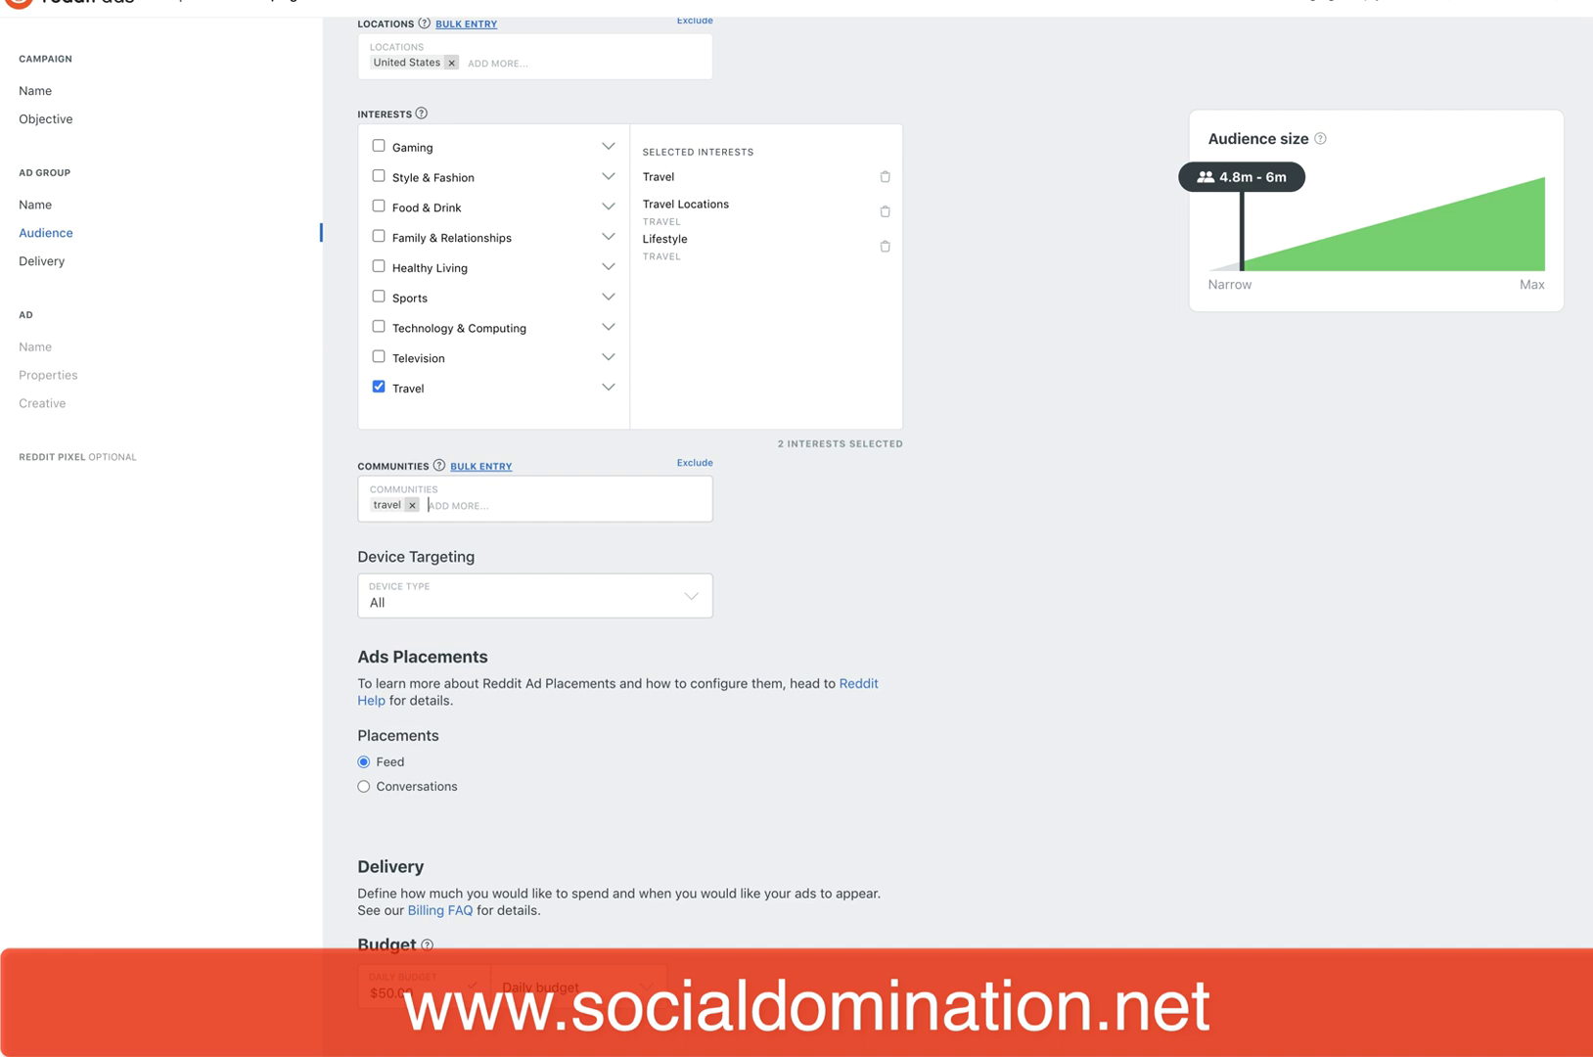
type("cuba")
Change the daily budget from $50.00 to $20.00 and continue to the Ad step.
scroll(842, 669, "down", 3)
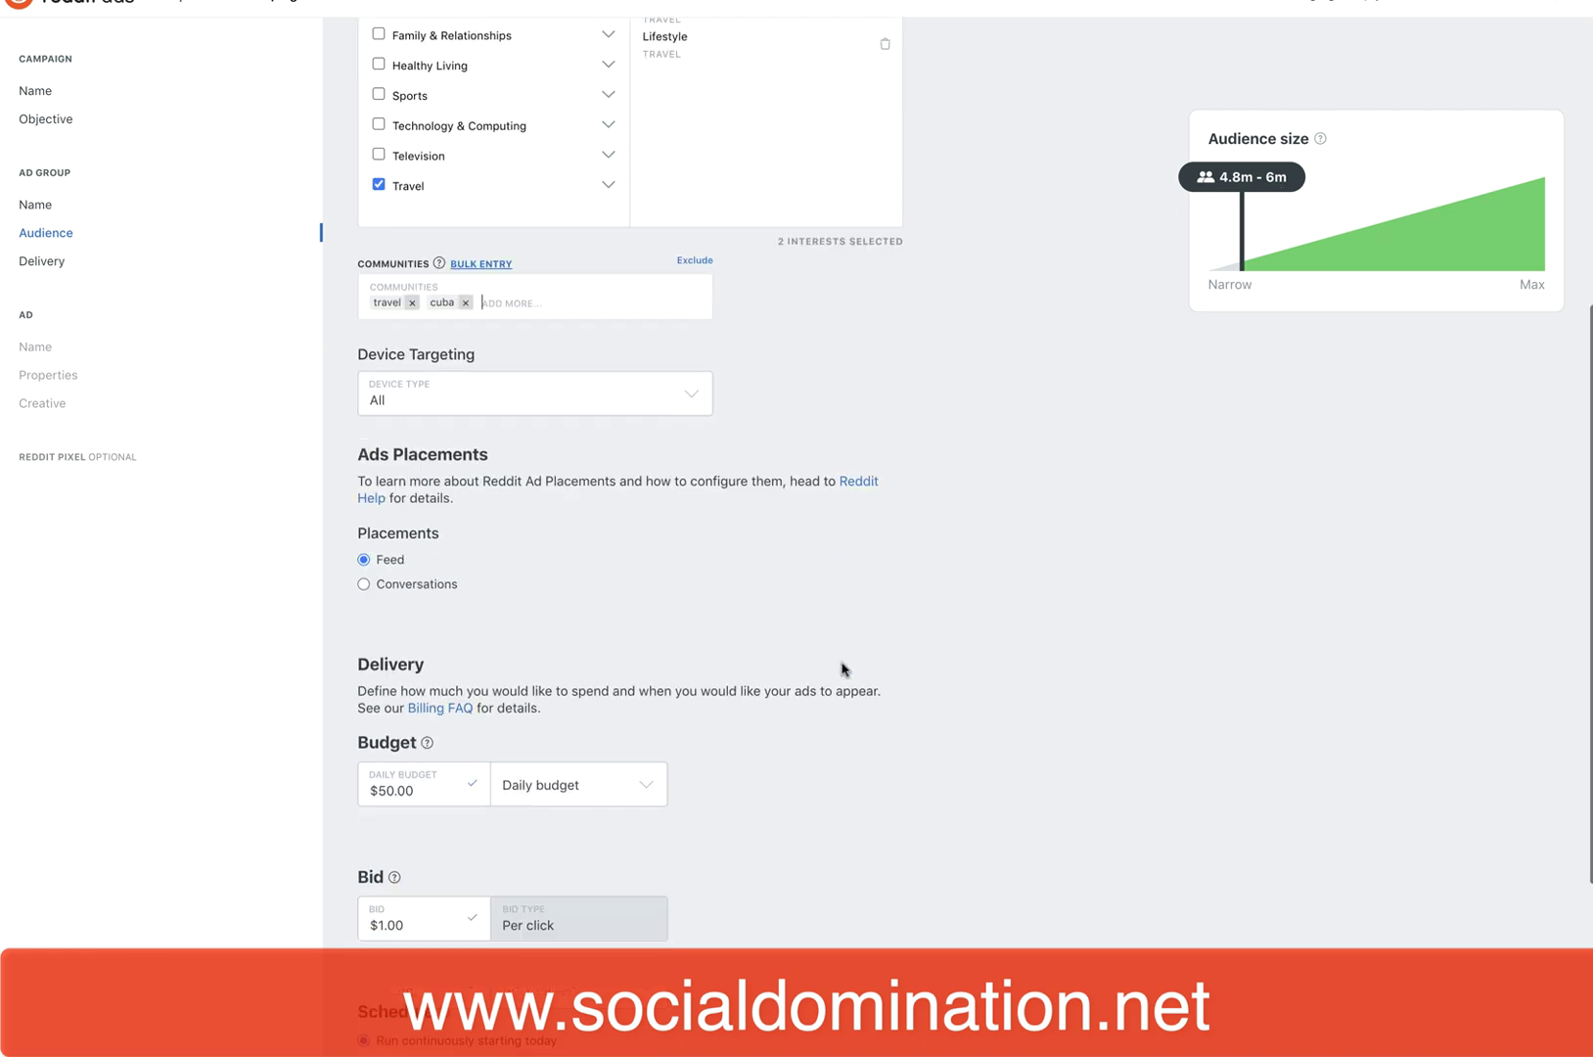
left_click(387, 787)
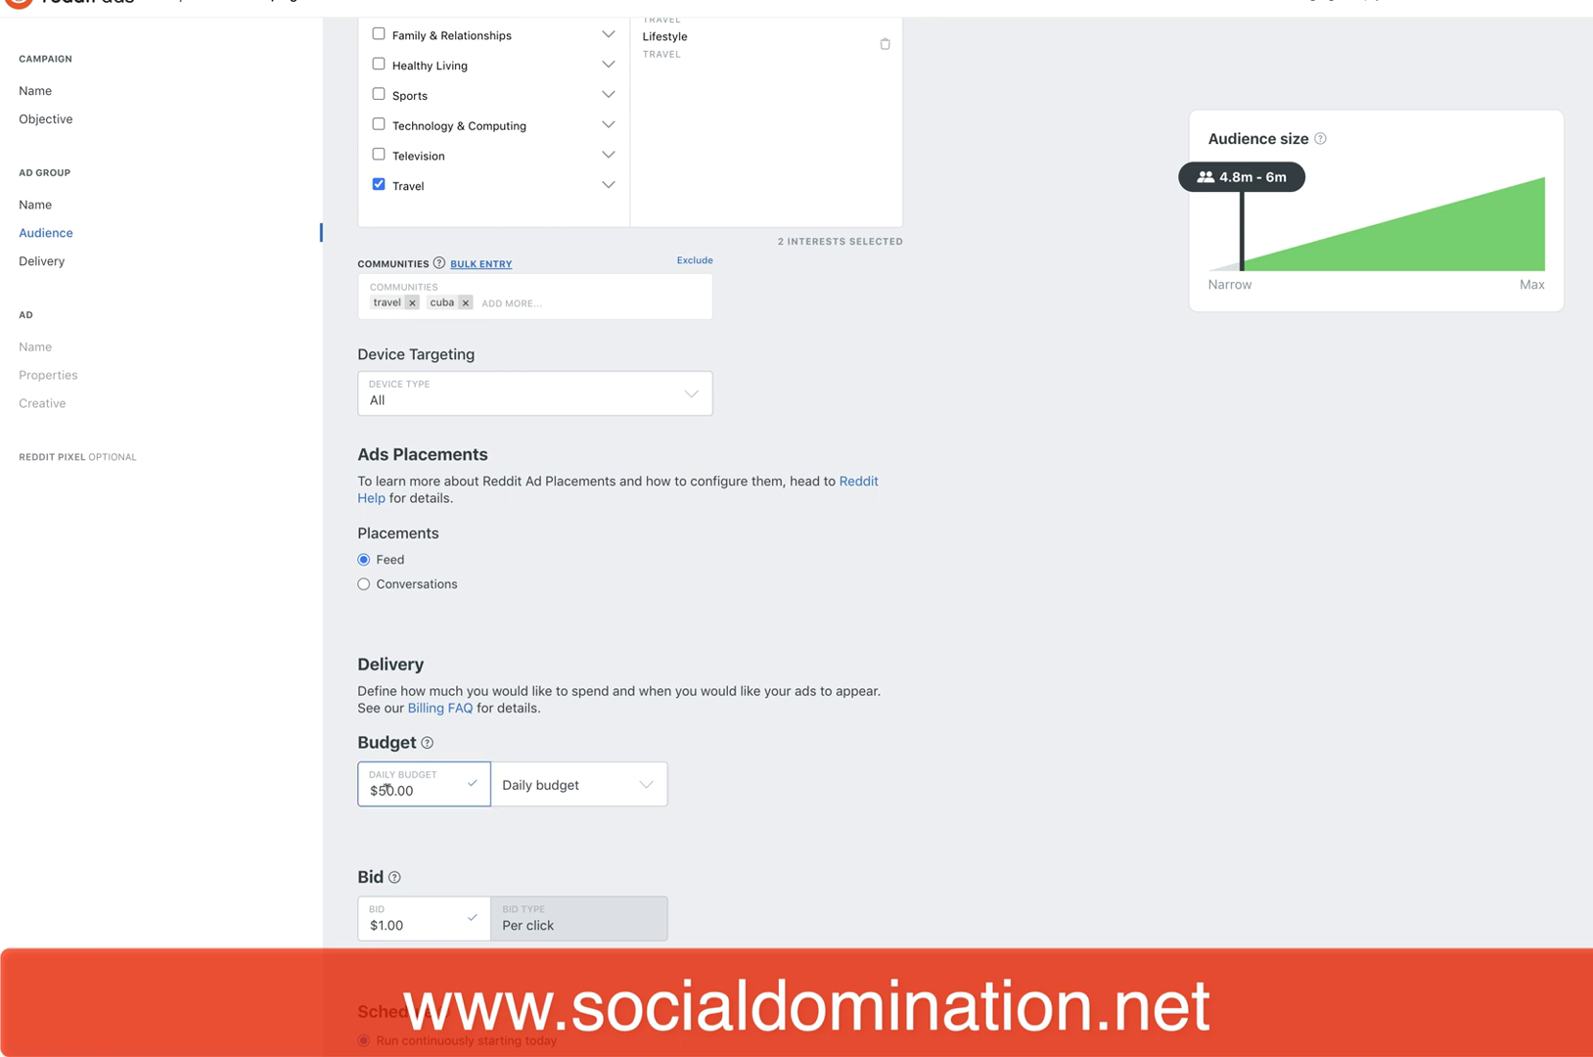
key("BackSpace")
type("2")
scroll(848, 692, "down", 3)
scroll(849, 698, "down", 1)
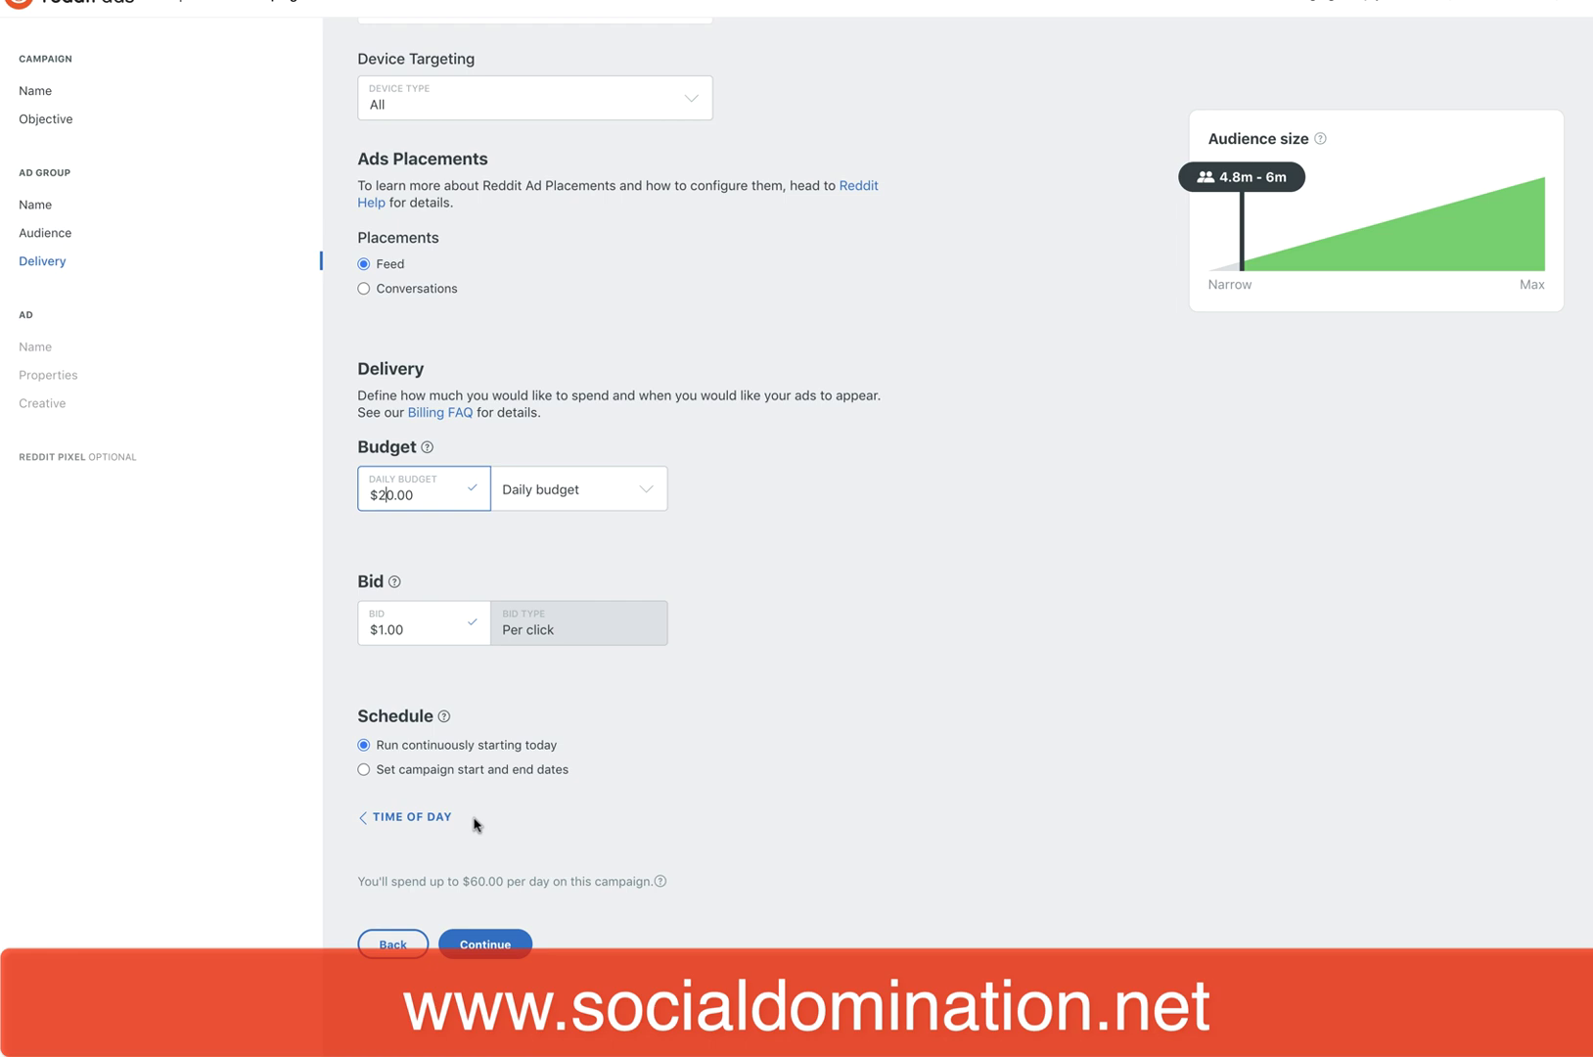
left_click(485, 943)
Name the ad 'SCT Newsletter Lead' and dismiss the ad creation improvements notice.
left_click(568, 177)
type("SCT News")
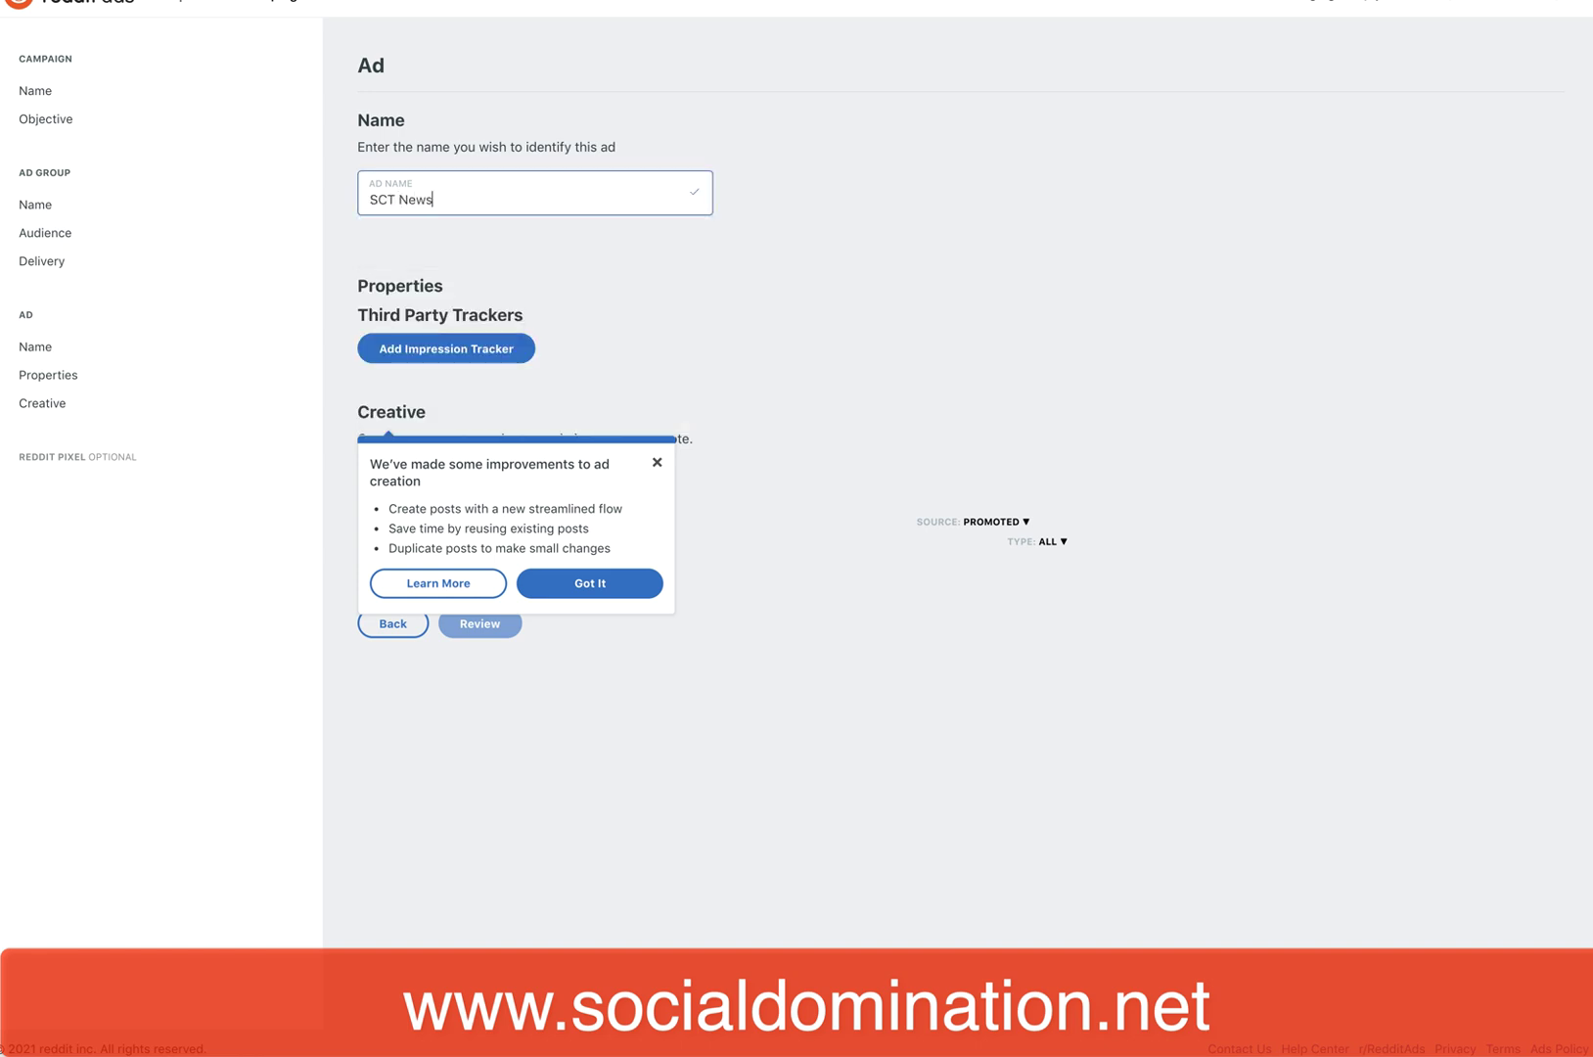
type("letter Lead")
left_click(805, 340)
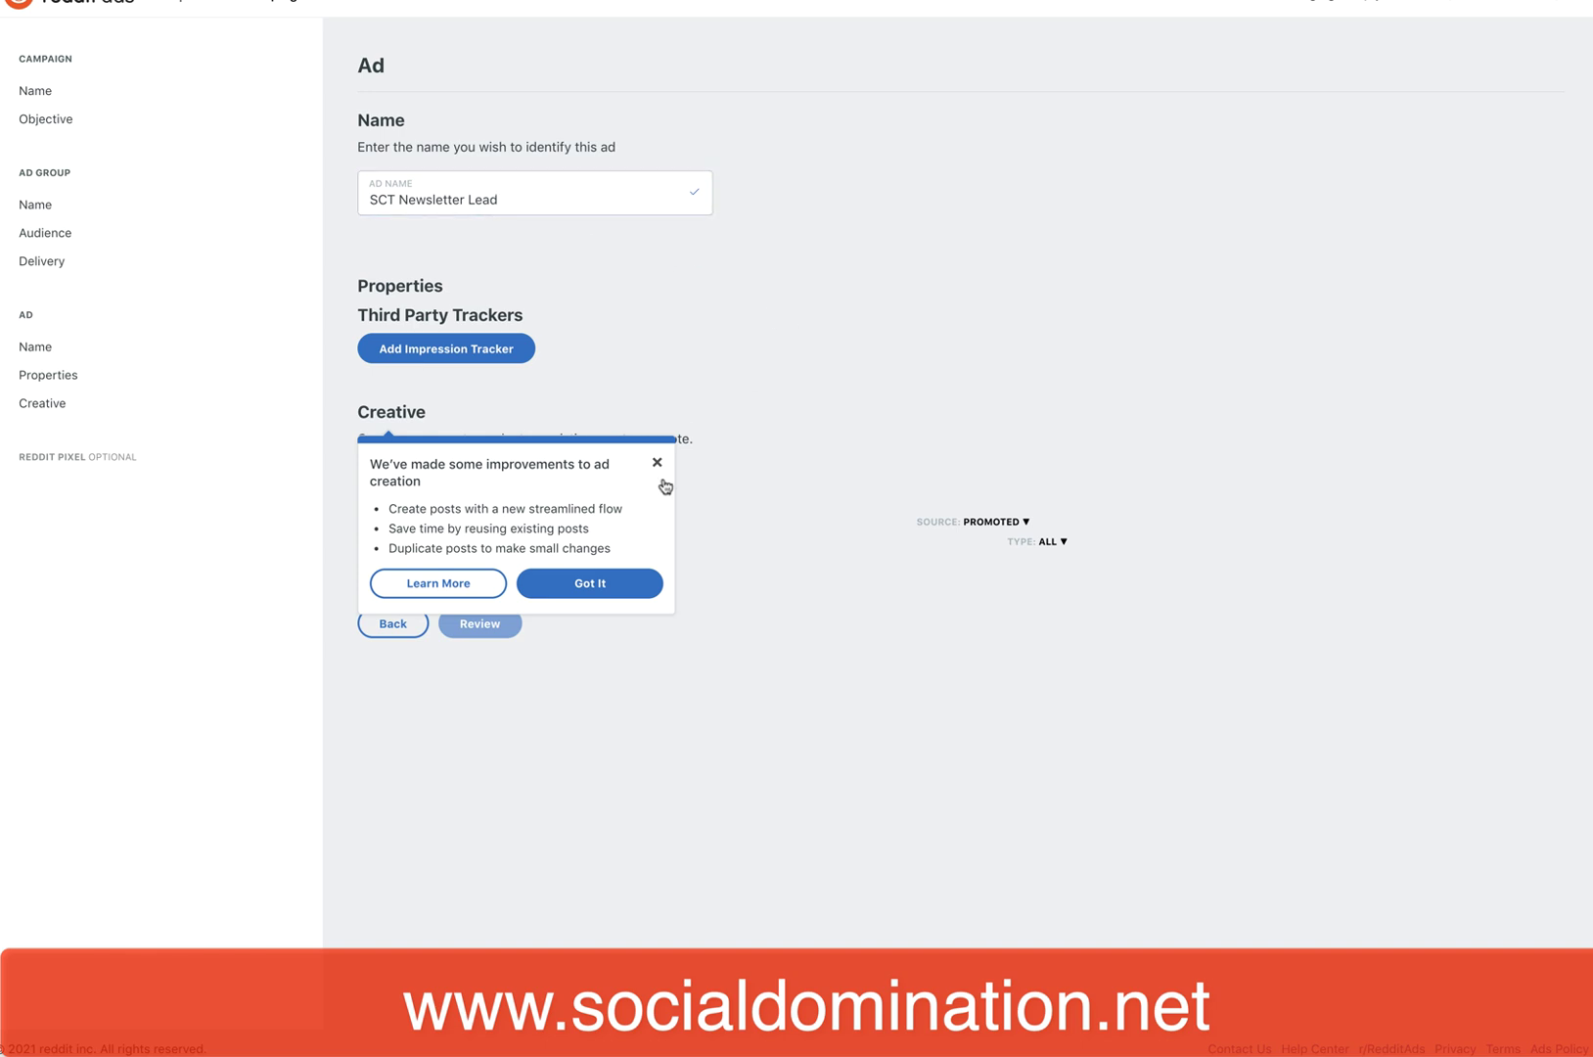
left_click(656, 460)
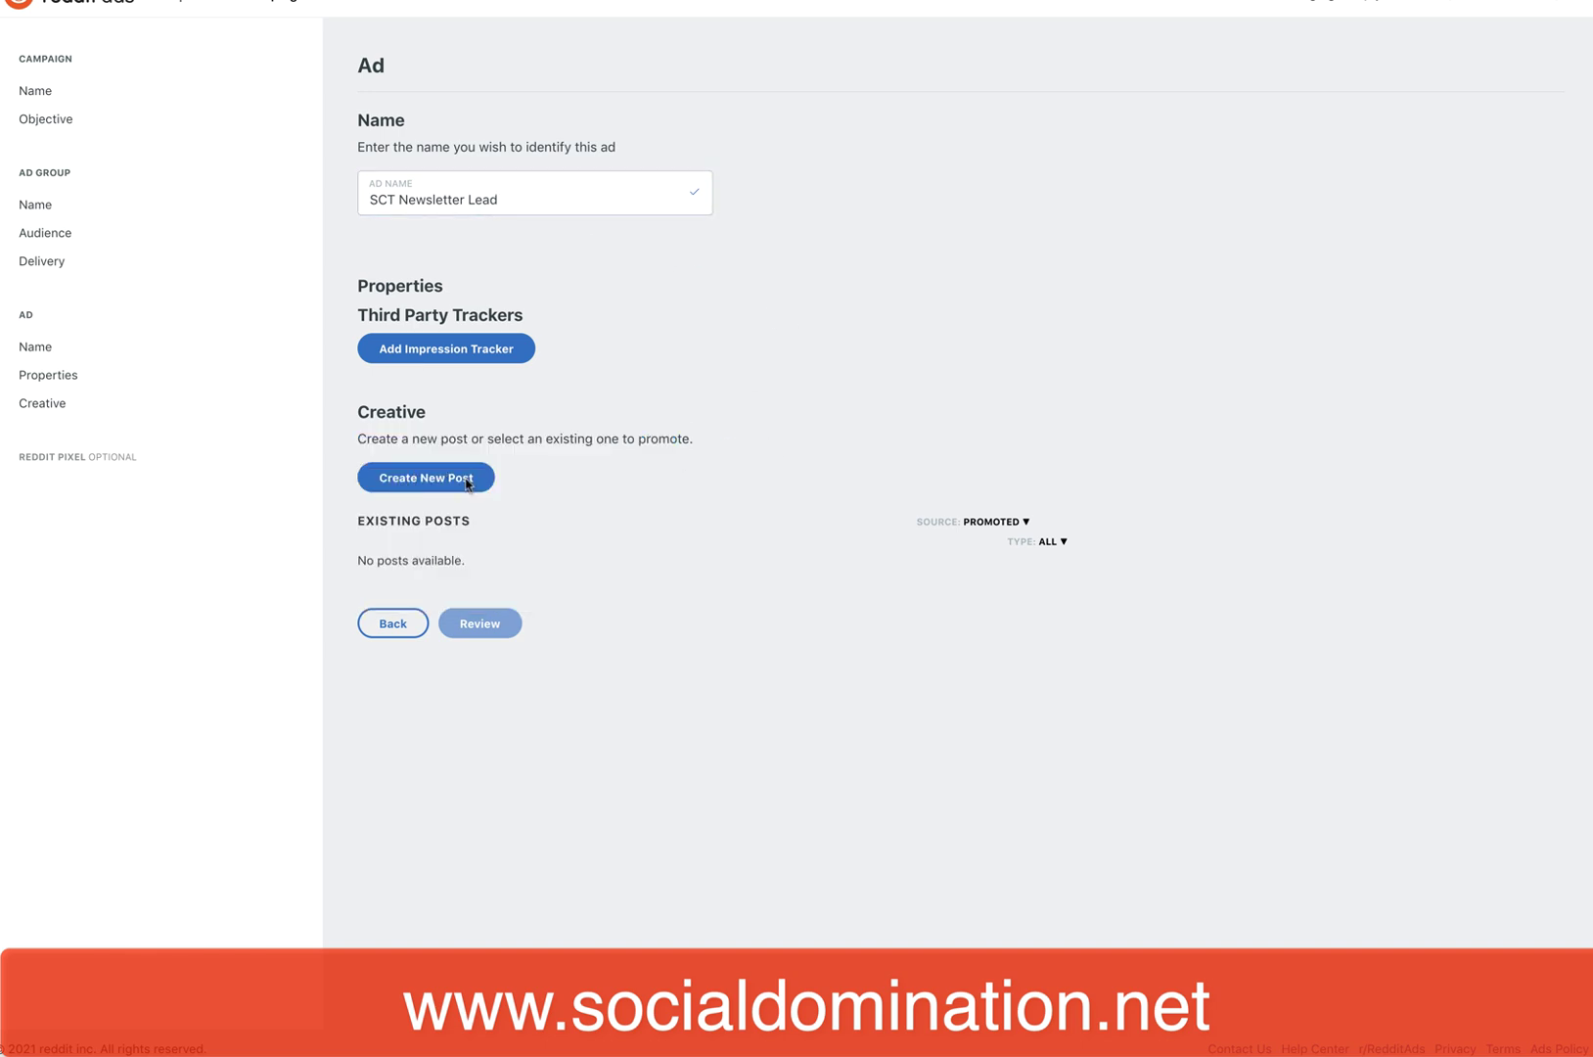
Start a new link post, previewing Video and Gallery formats, with Sign Up as call to action.
left_click(409, 480)
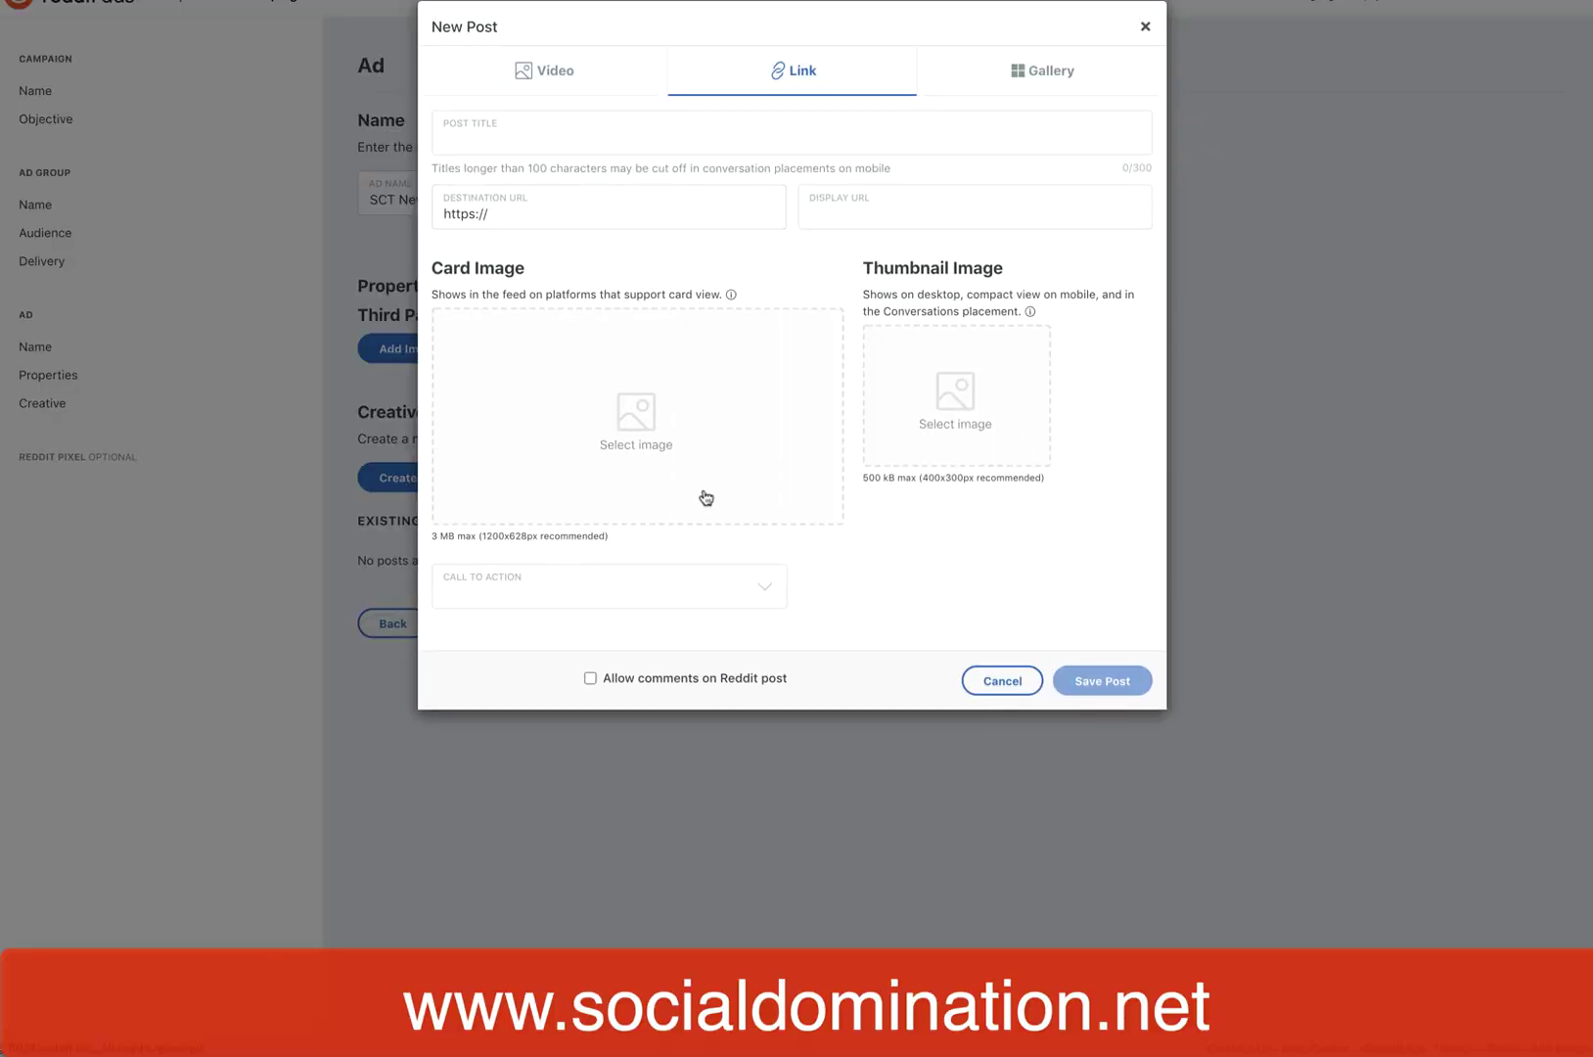
left_click(506, 210)
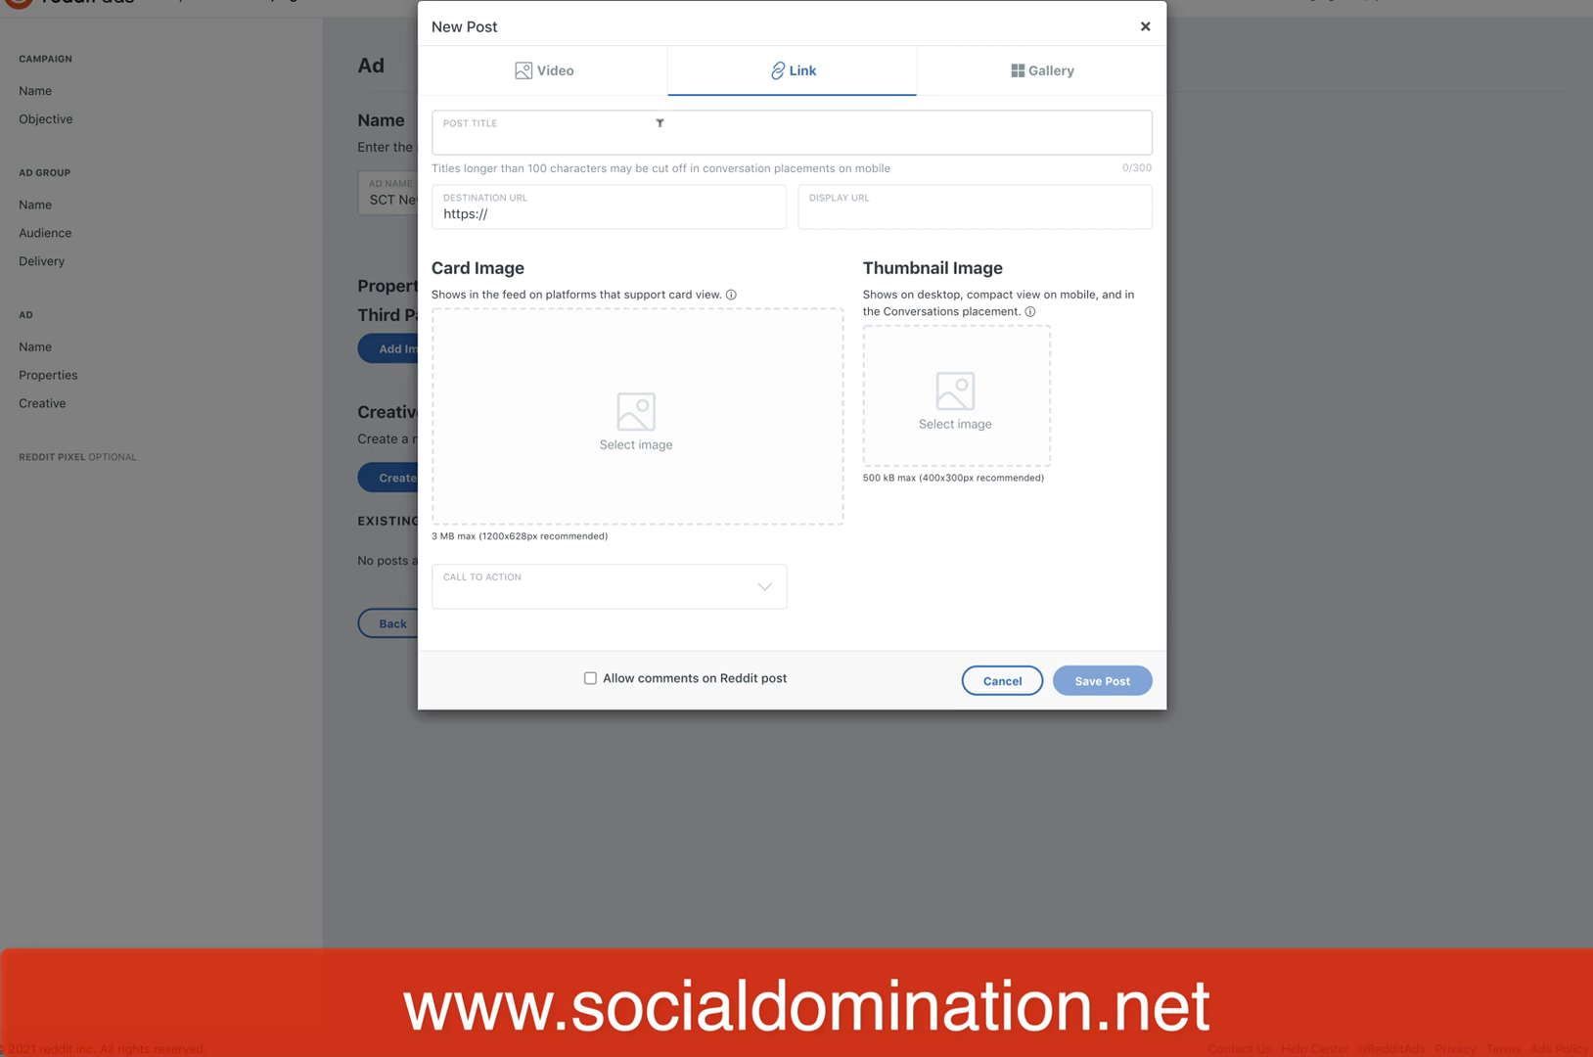
left_click(539, 78)
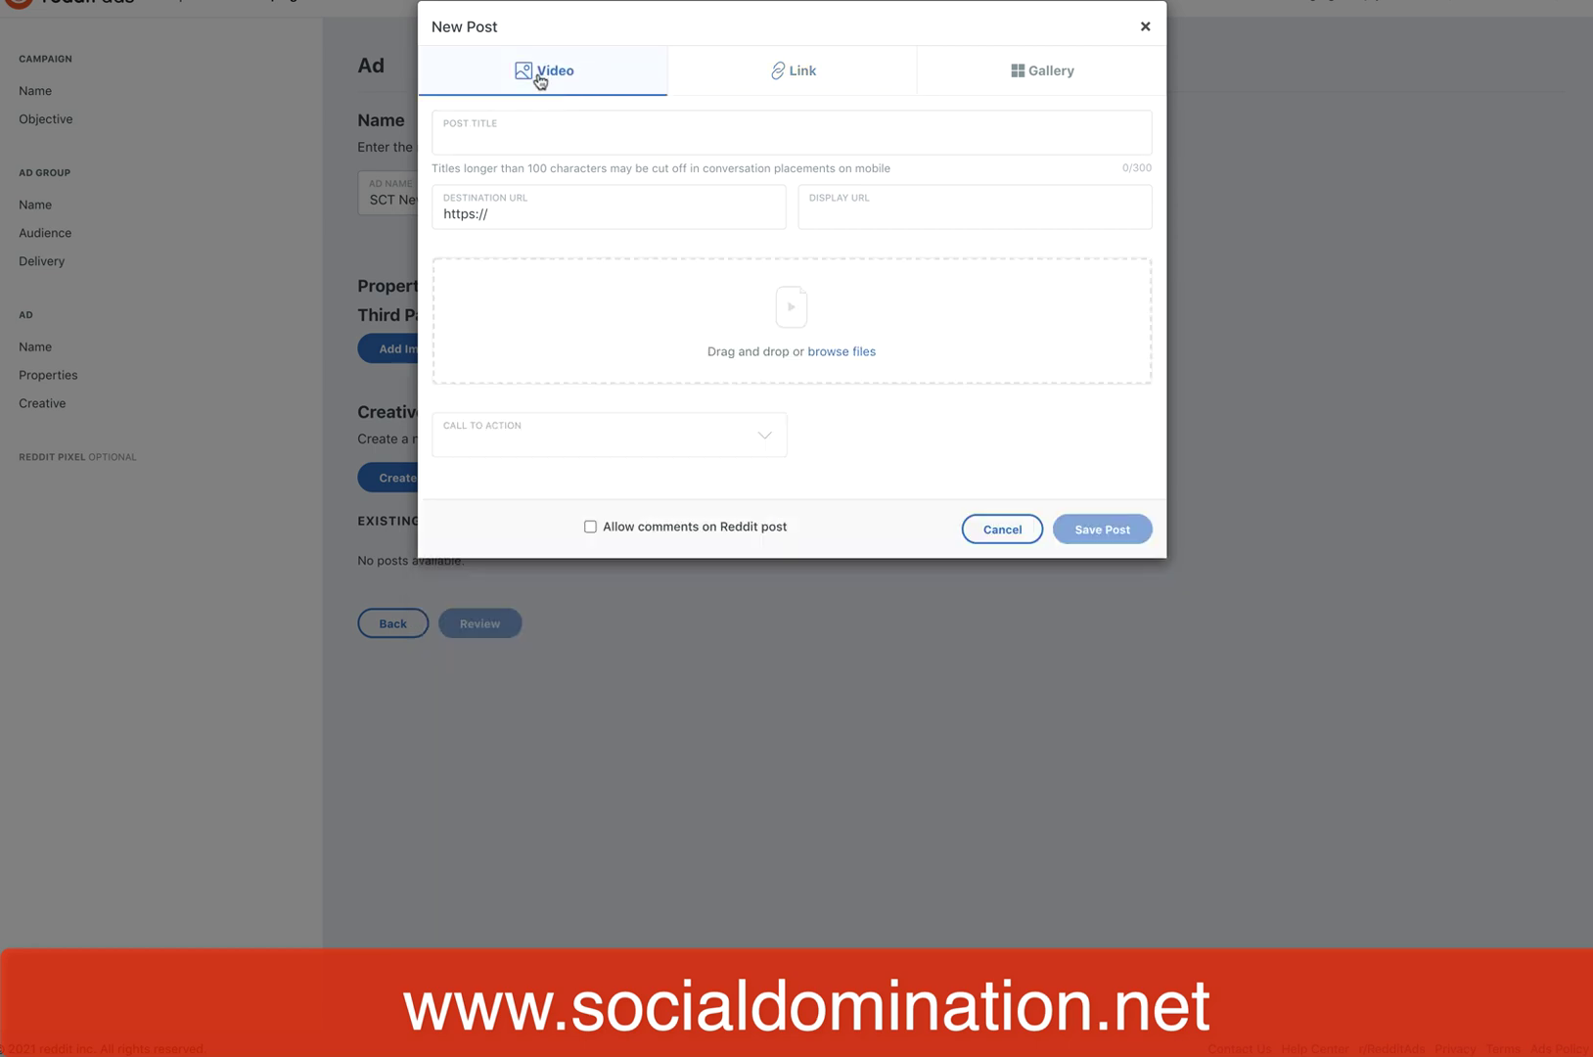
left_click(1022, 73)
left_click(769, 73)
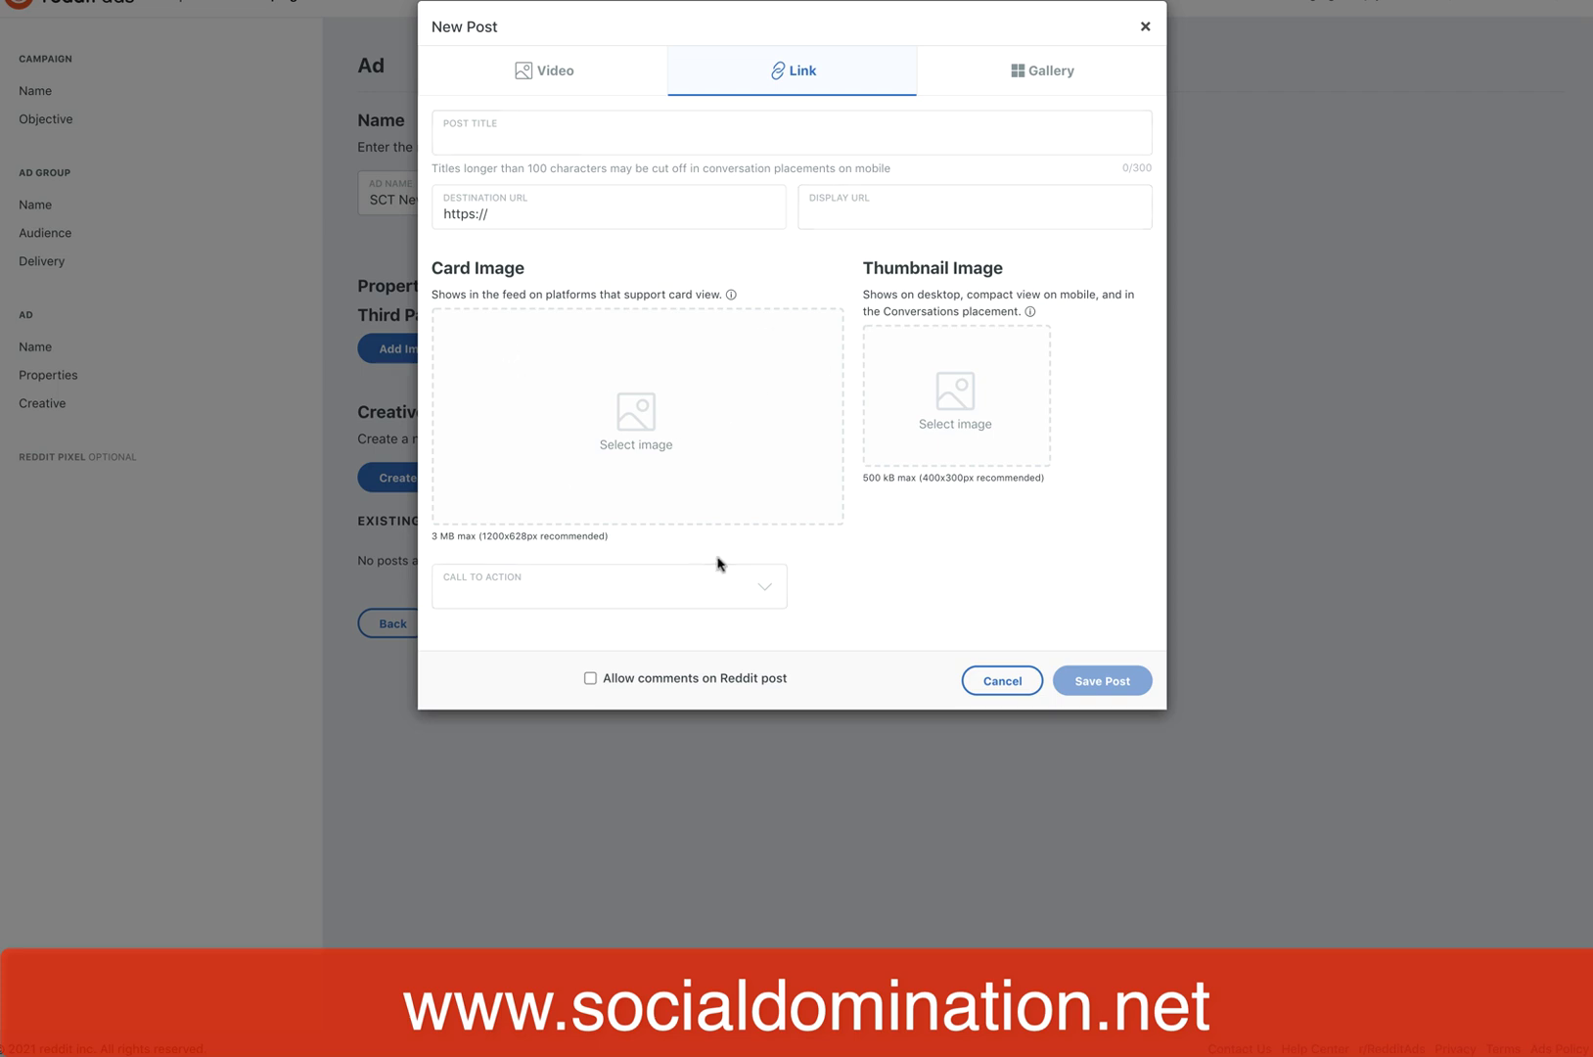
left_click(768, 589)
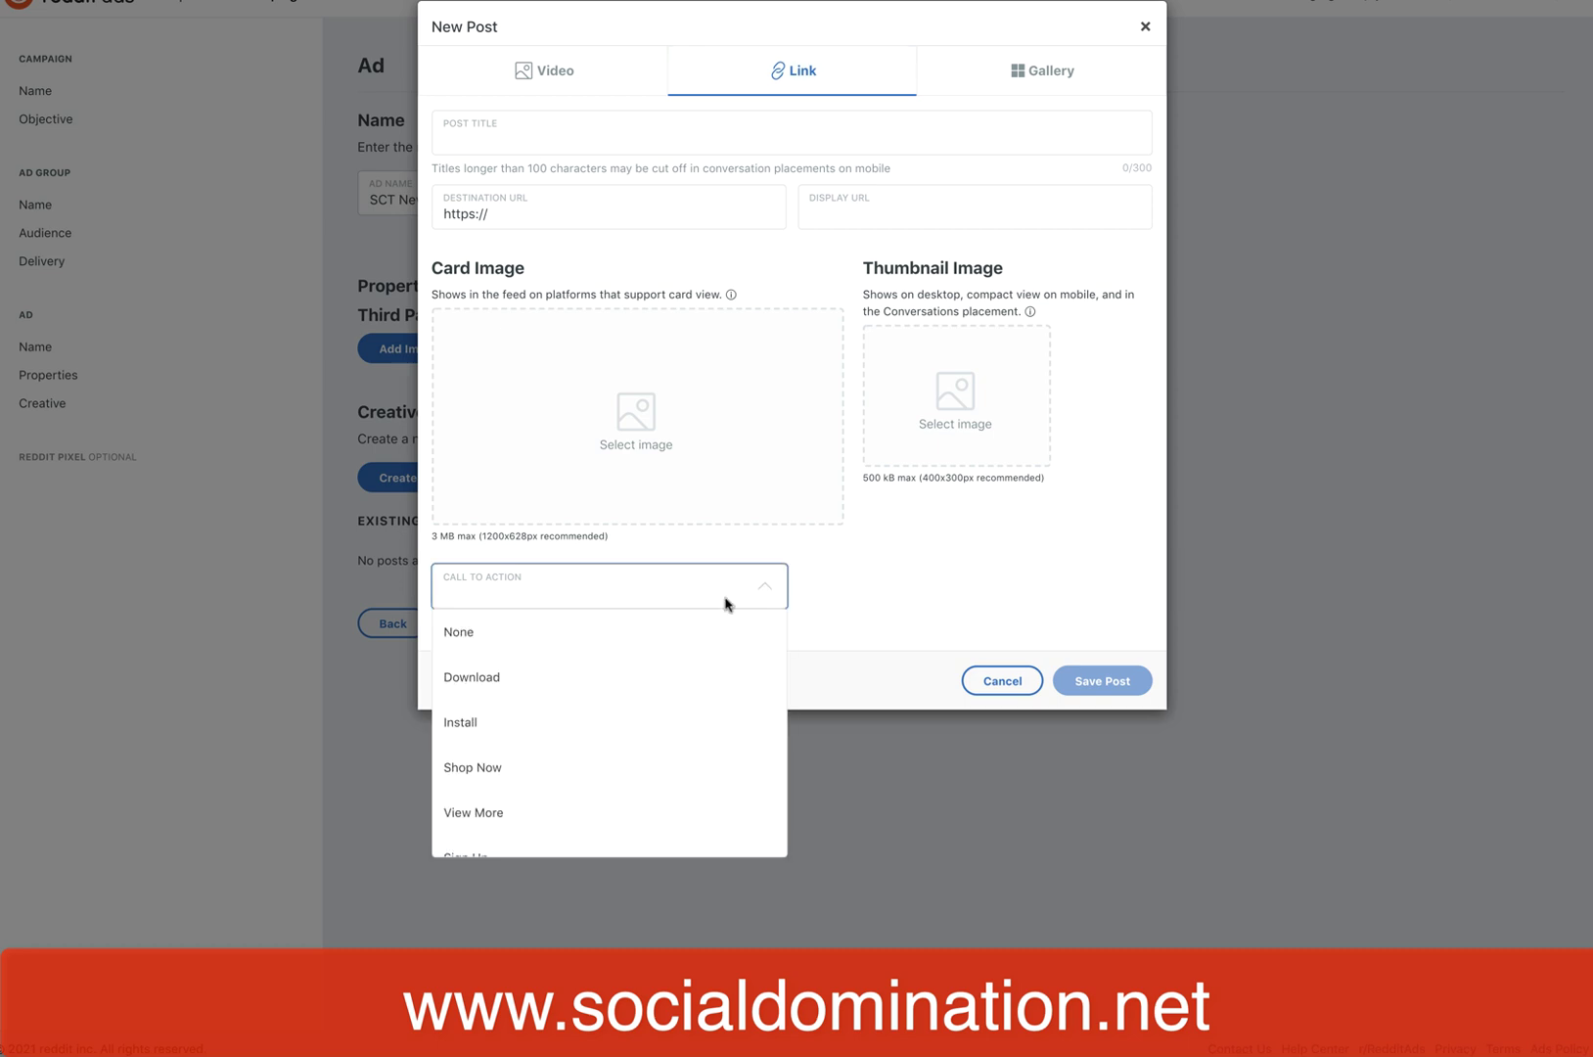
scroll(587, 787, "down", 3)
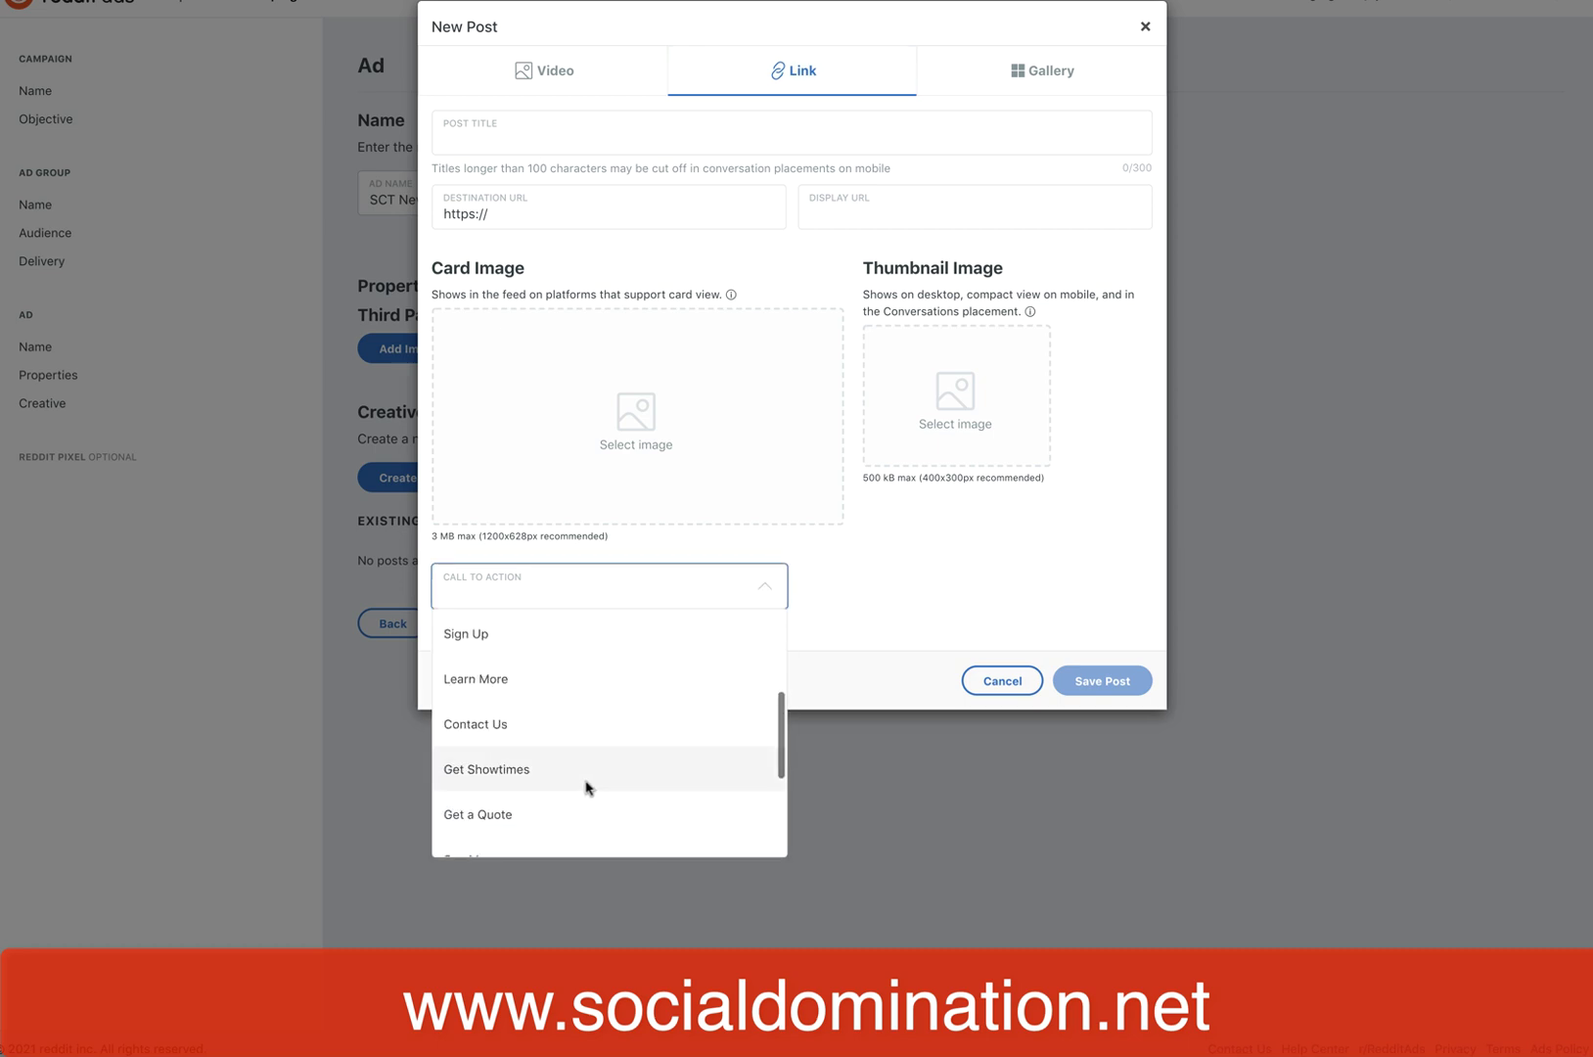
scroll(587, 787, "down", 3)
scroll(585, 788, "up", 5)
left_click(464, 724)
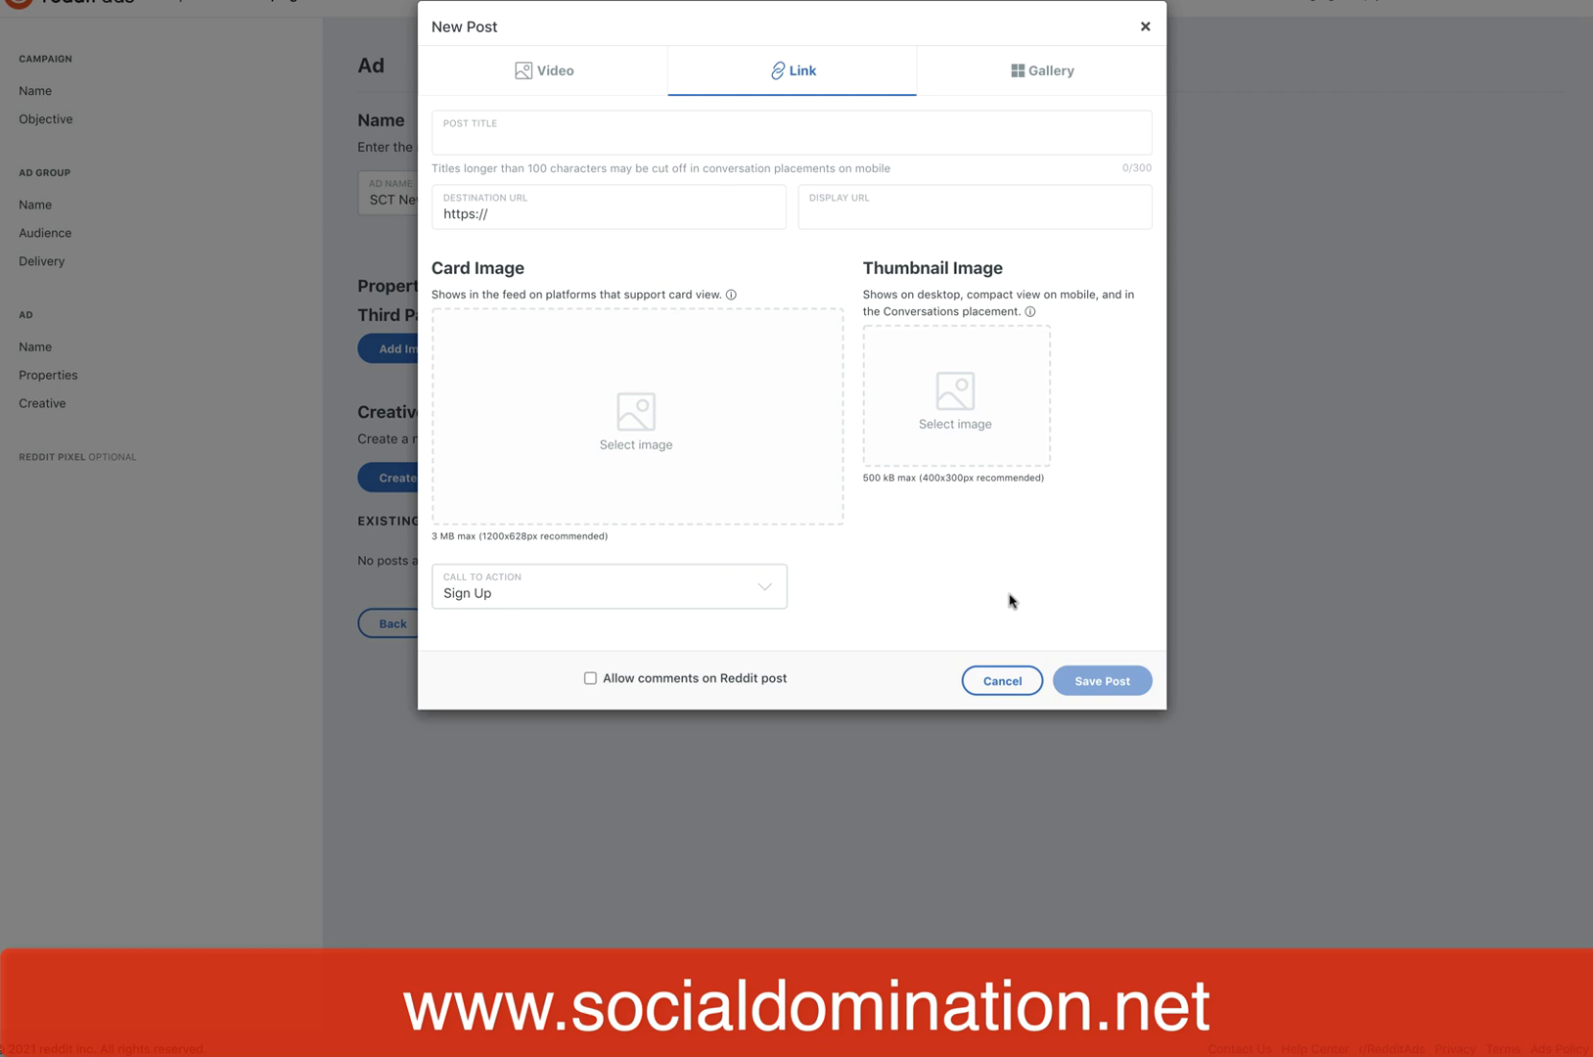
Discard the New Post dialog and reopen a fresh one with a blank call to action.
left_click(1286, 546)
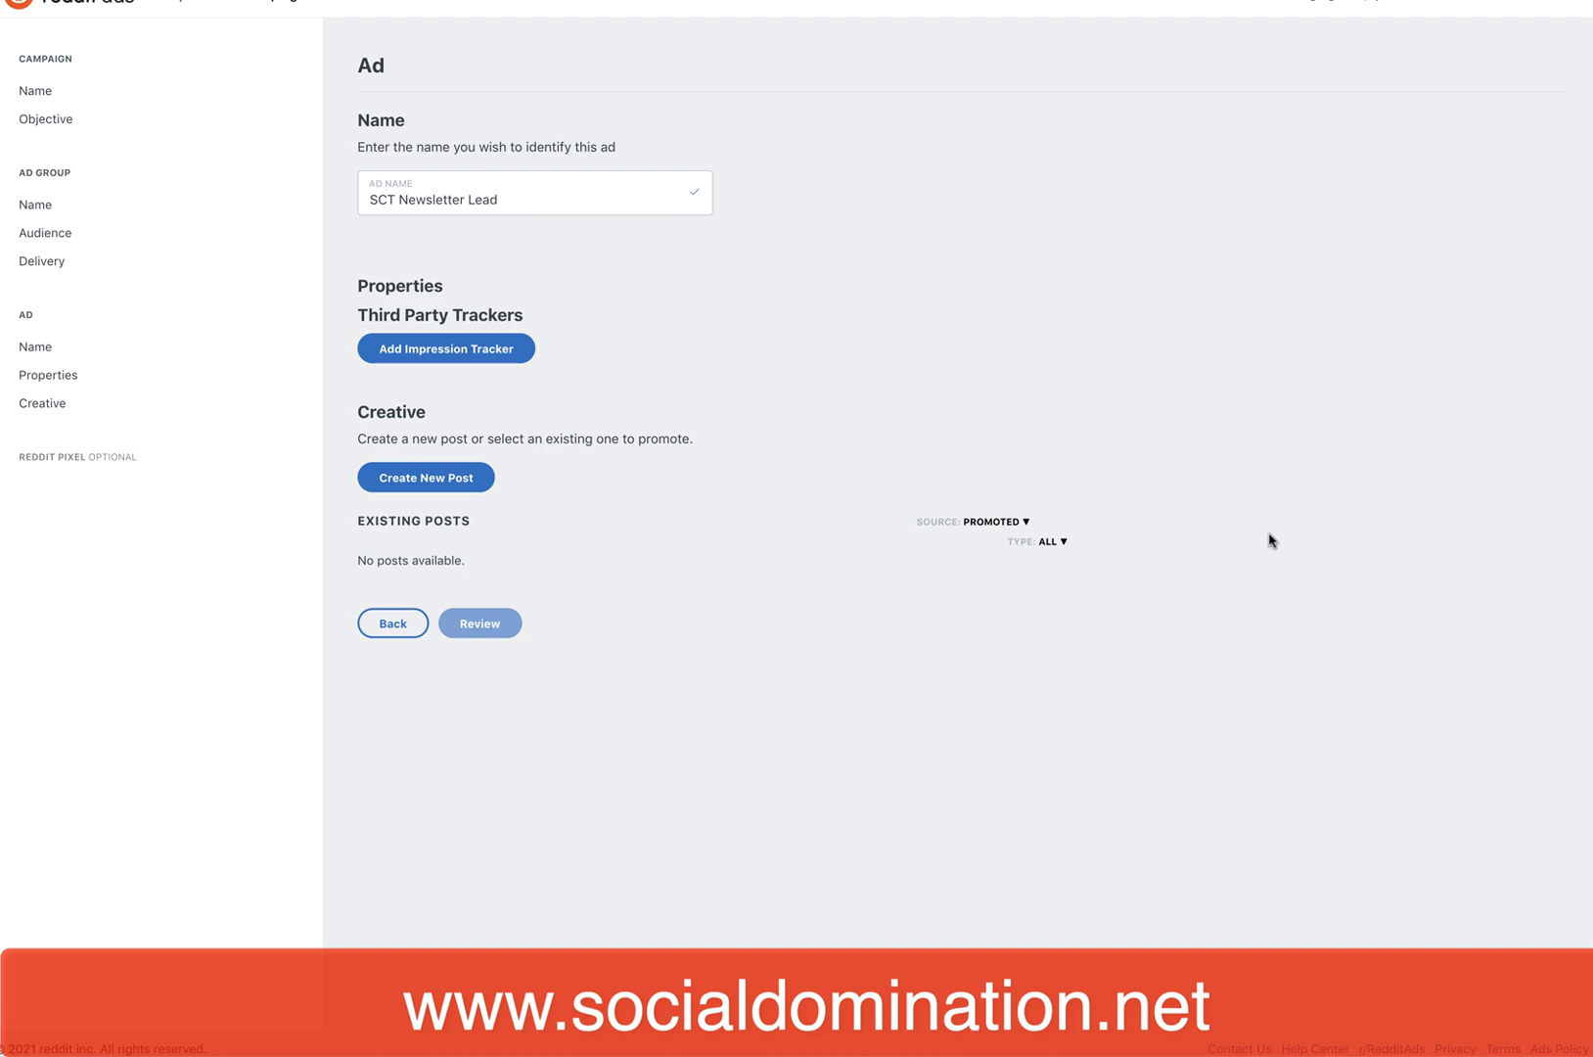
left_click(457, 483)
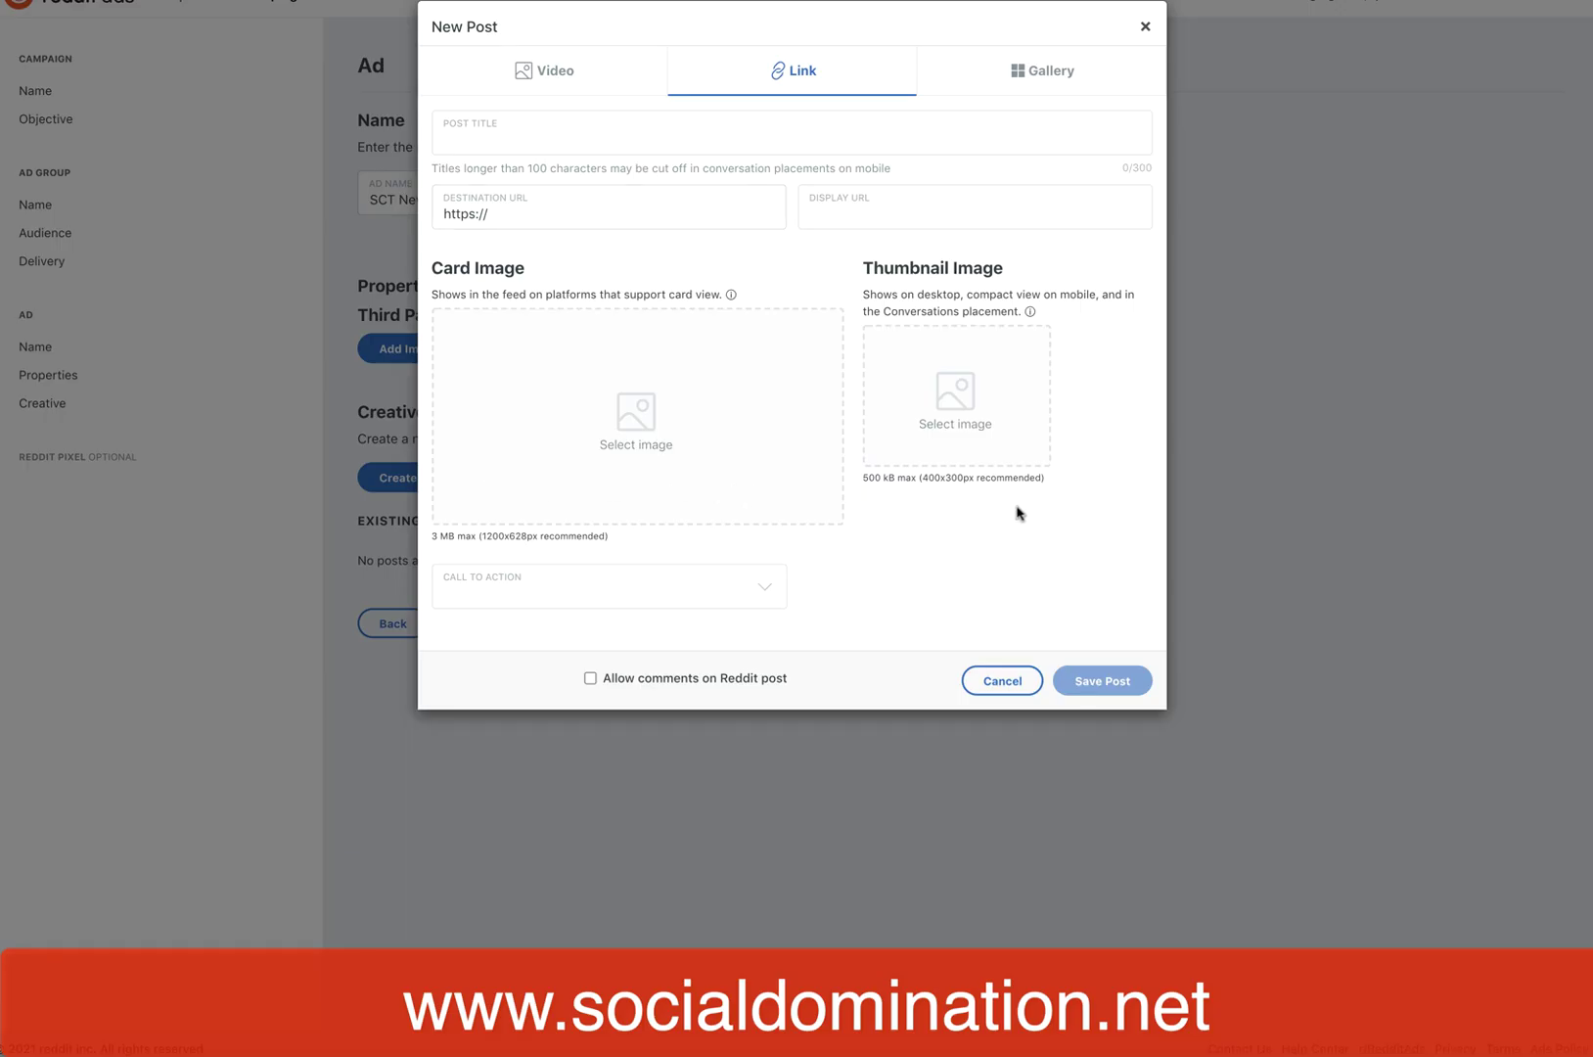